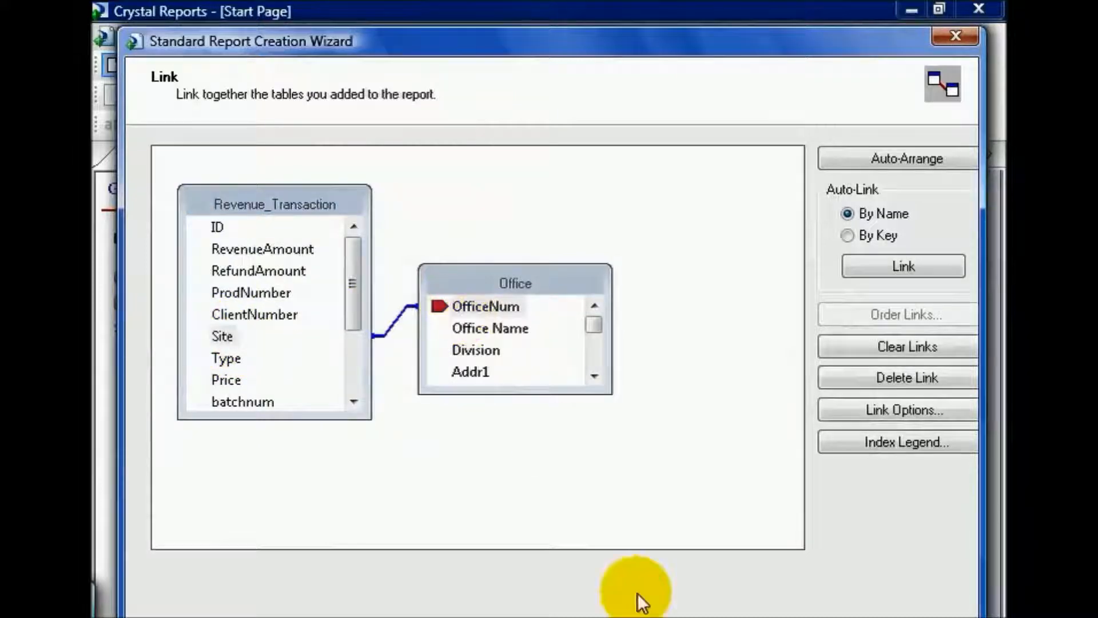
Step: Accept the table link and add Office Name, RevenueAmount and Rev Date as the report's display fields
click(664, 617)
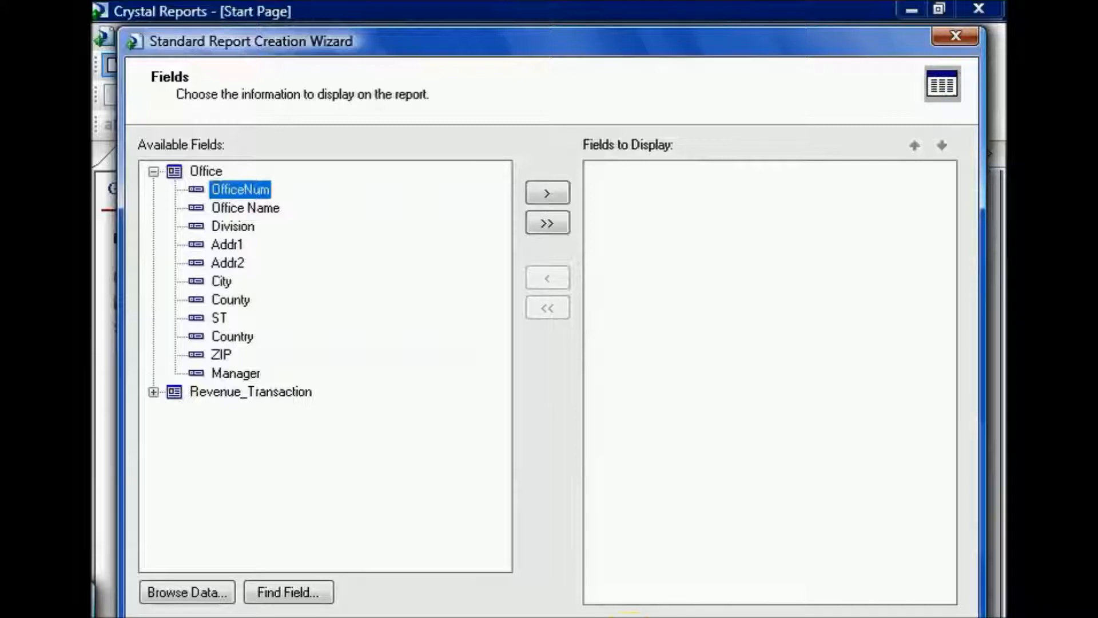
double_click(250, 208)
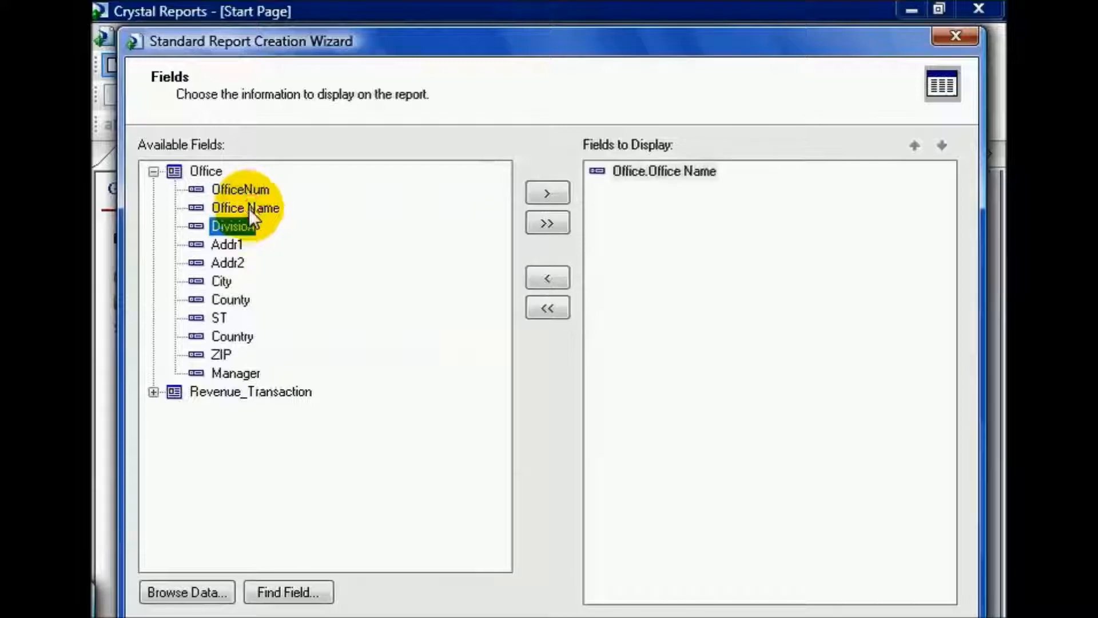
click(153, 392)
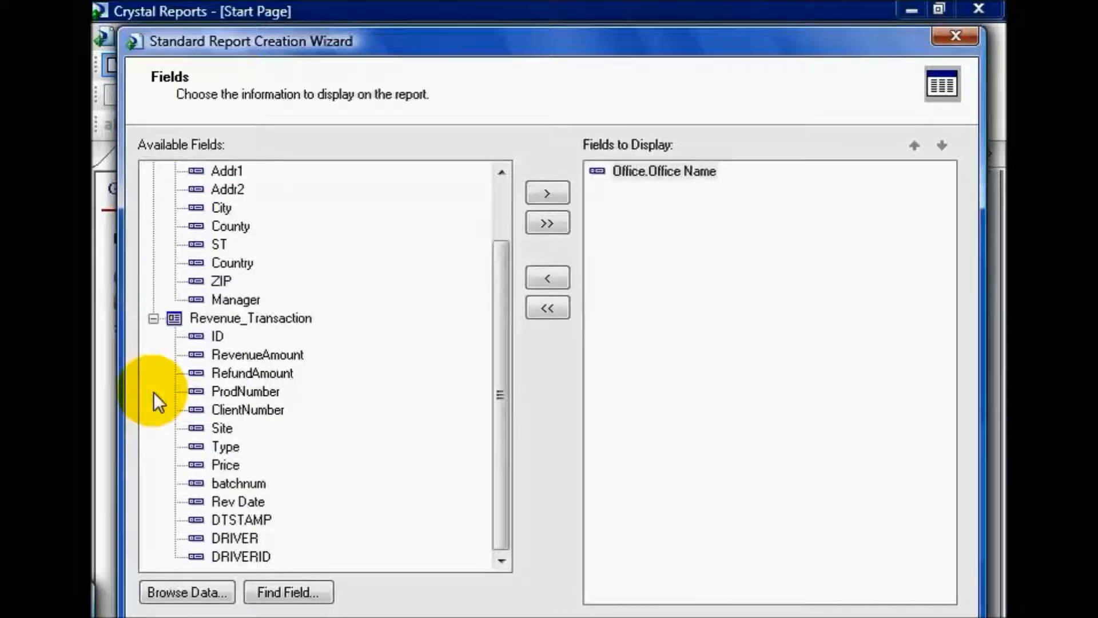
double_click(245, 356)
double_click(242, 501)
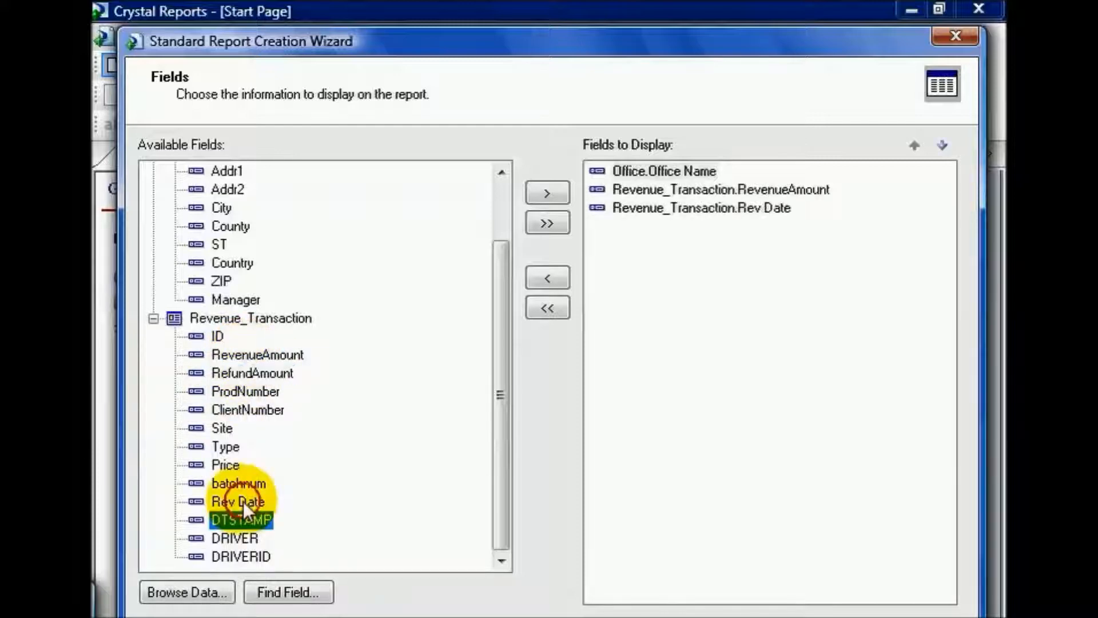
click(641, 613)
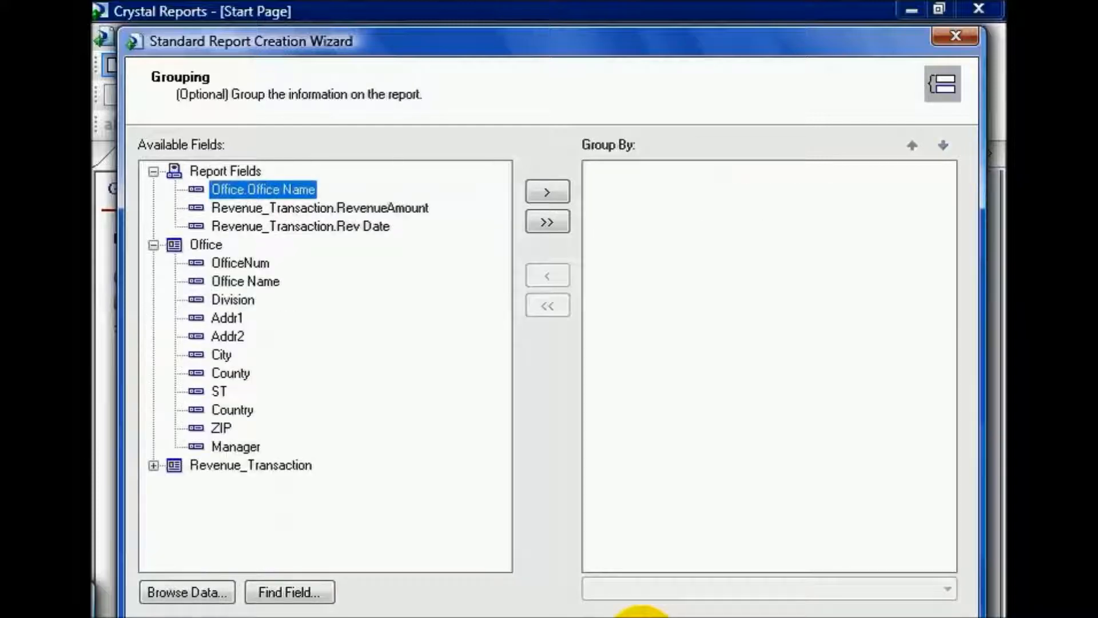
Step: Group the report by Office Name and then by Rev Date, both in ascending order
click(548, 192)
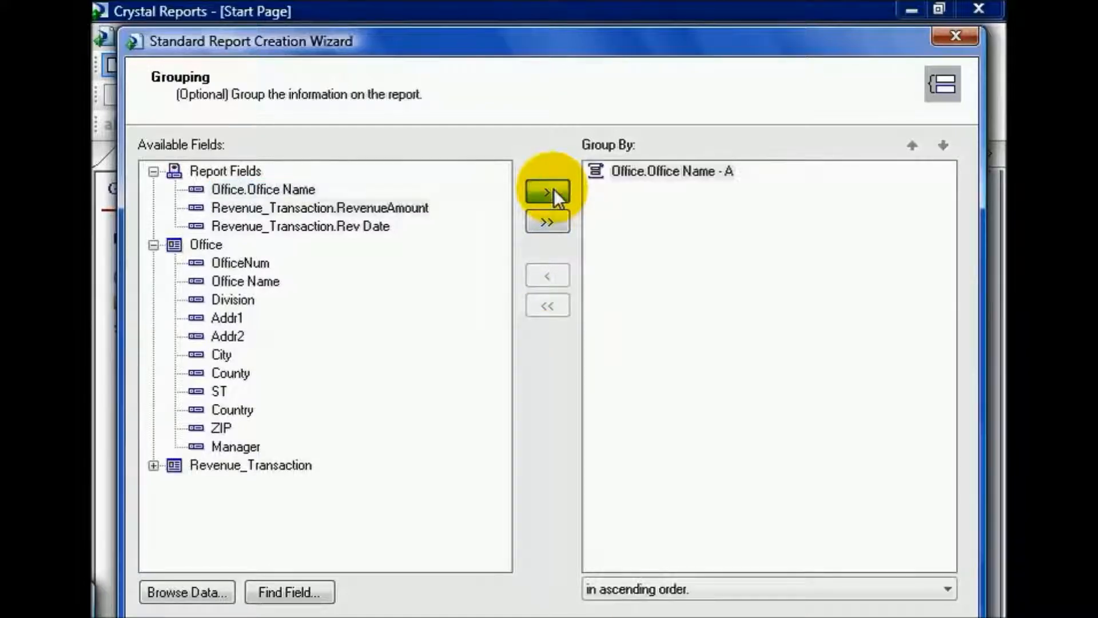
click(356, 226)
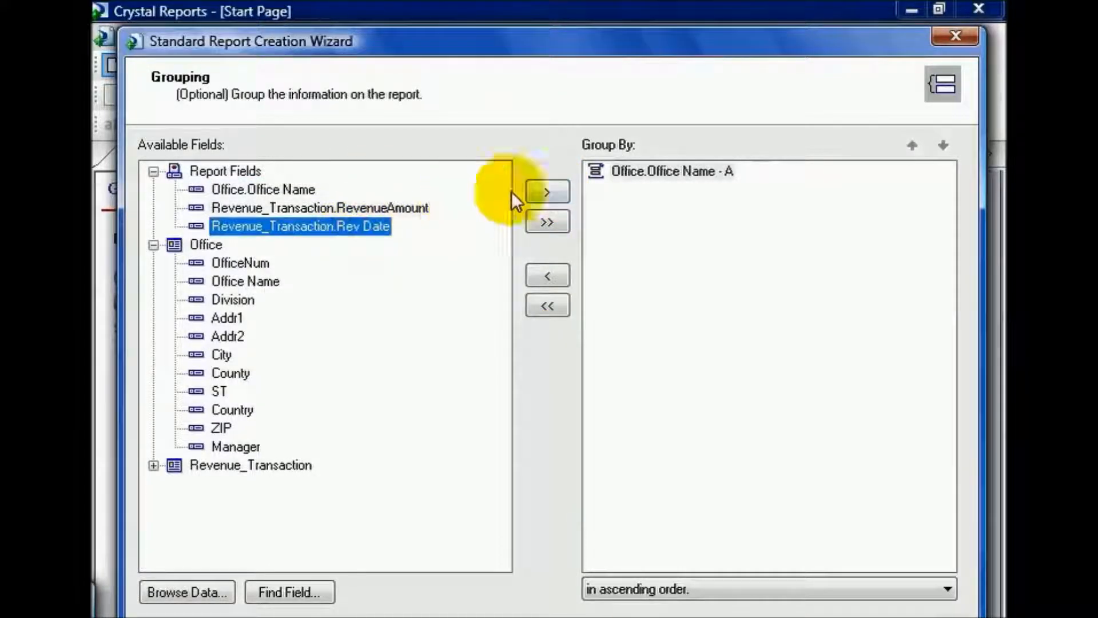
click(548, 192)
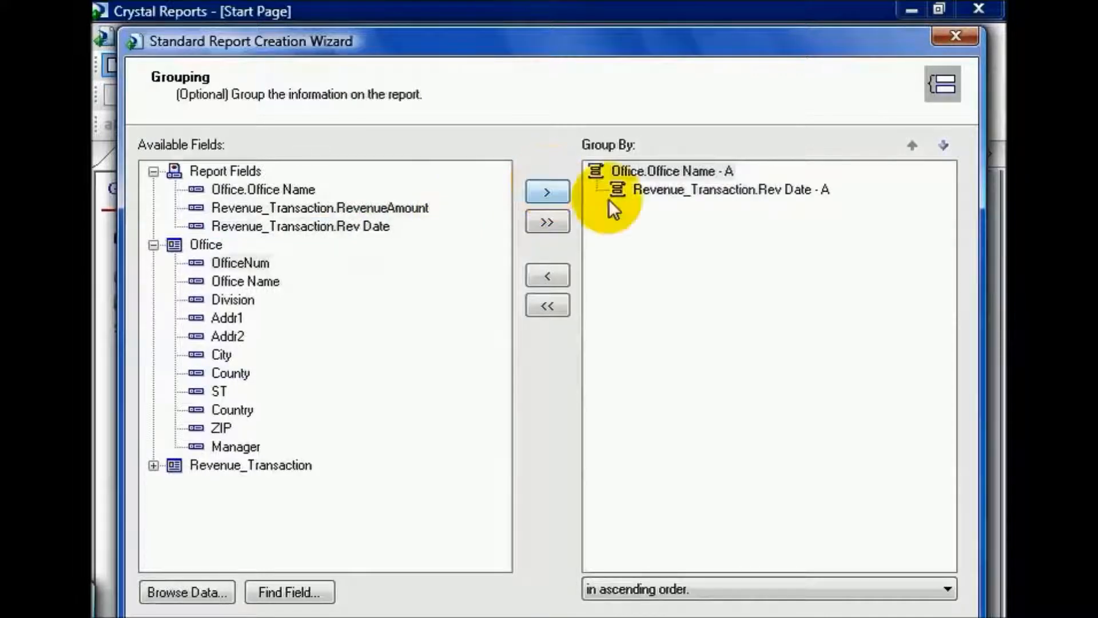
click(652, 193)
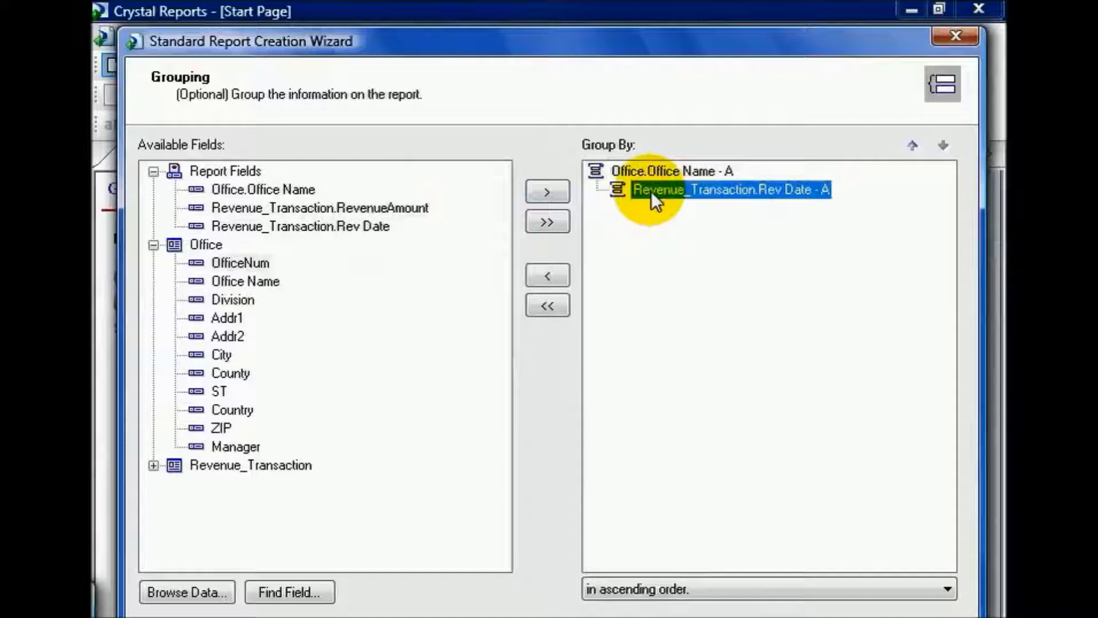
click(655, 617)
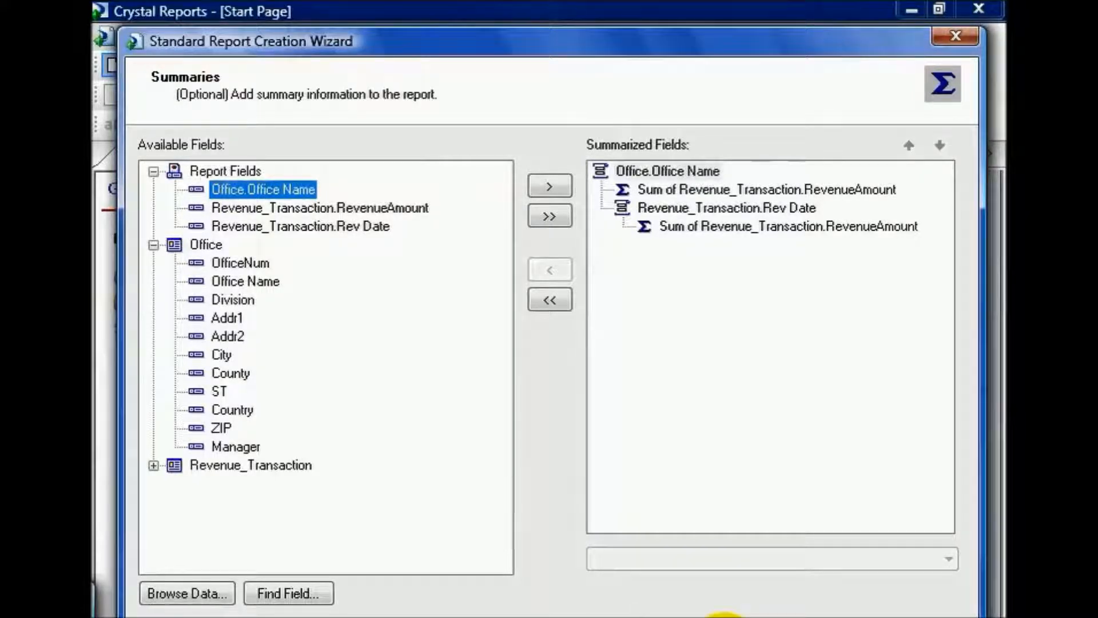
Step: Keep the default revenue summaries, include no chart or record filter, and finish the report wizard
click(664, 617)
click(661, 617)
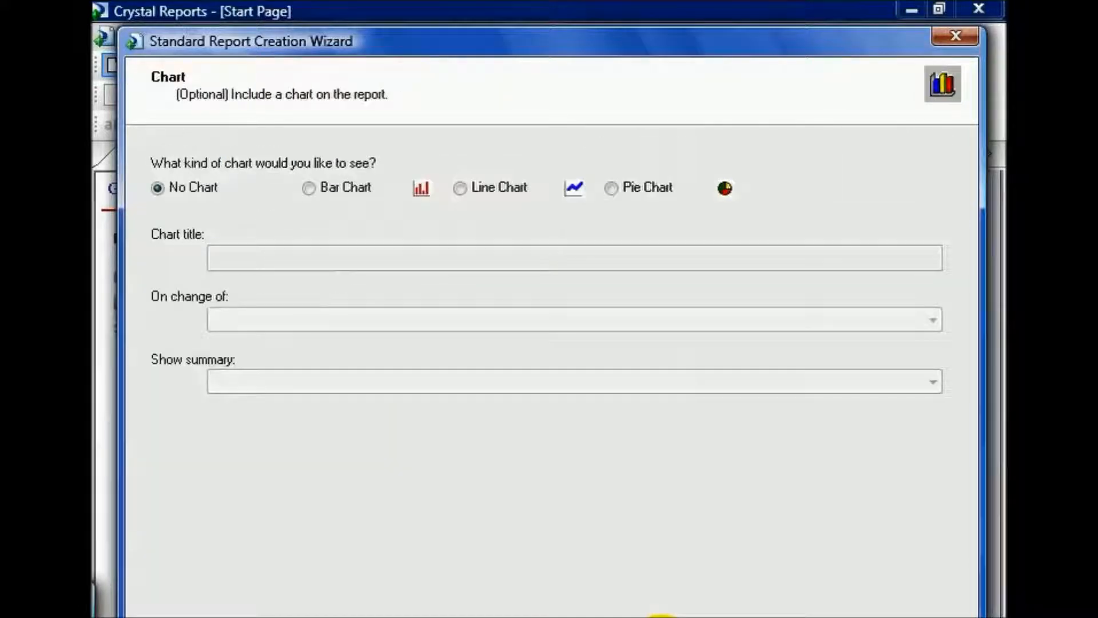
click(661, 617)
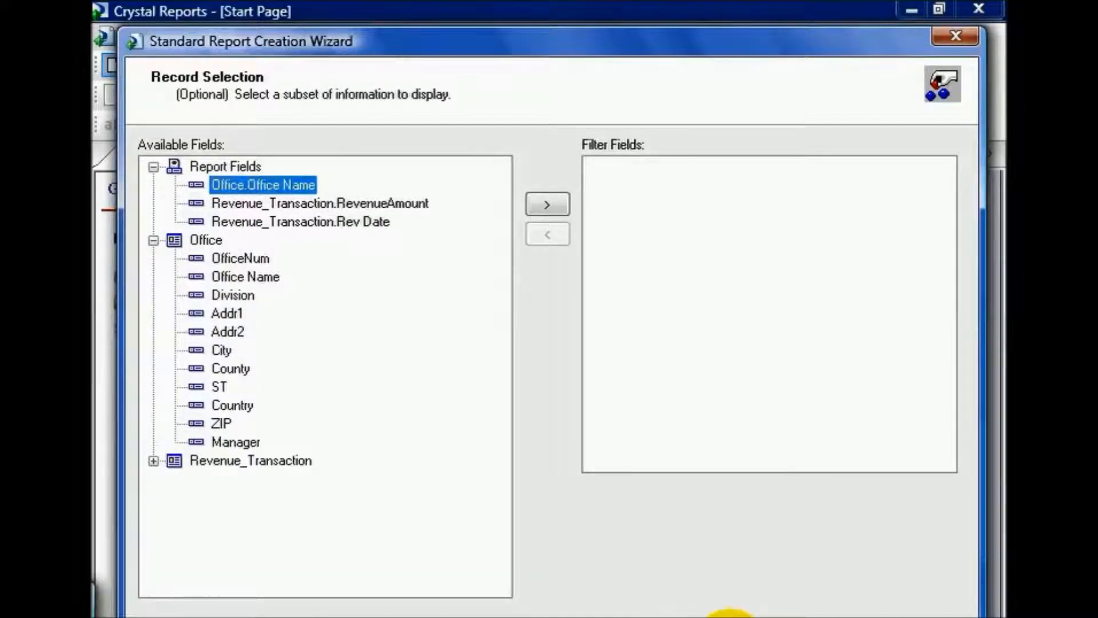
click(729, 617)
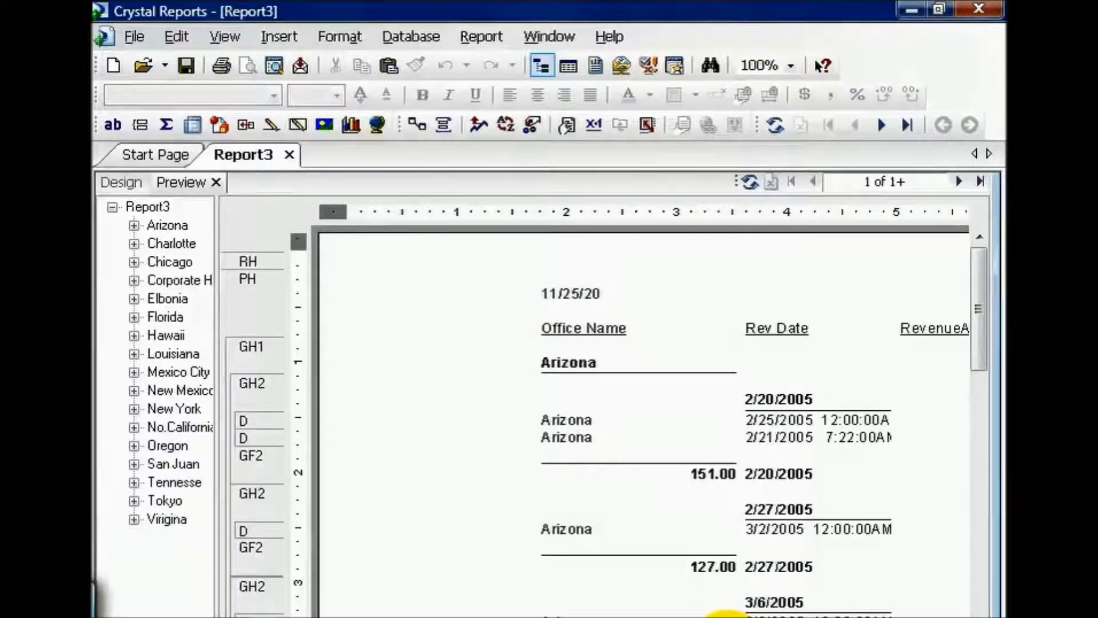
Step: Change the Rev Date group so its section prints for each year, and preview the report
click(130, 187)
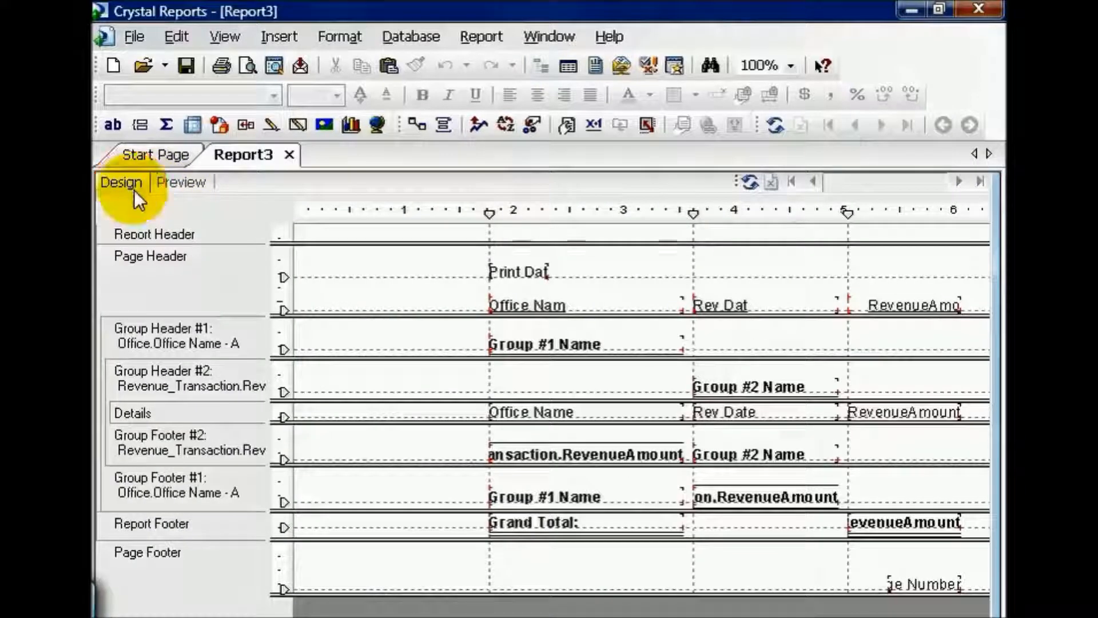
right_click(238, 372)
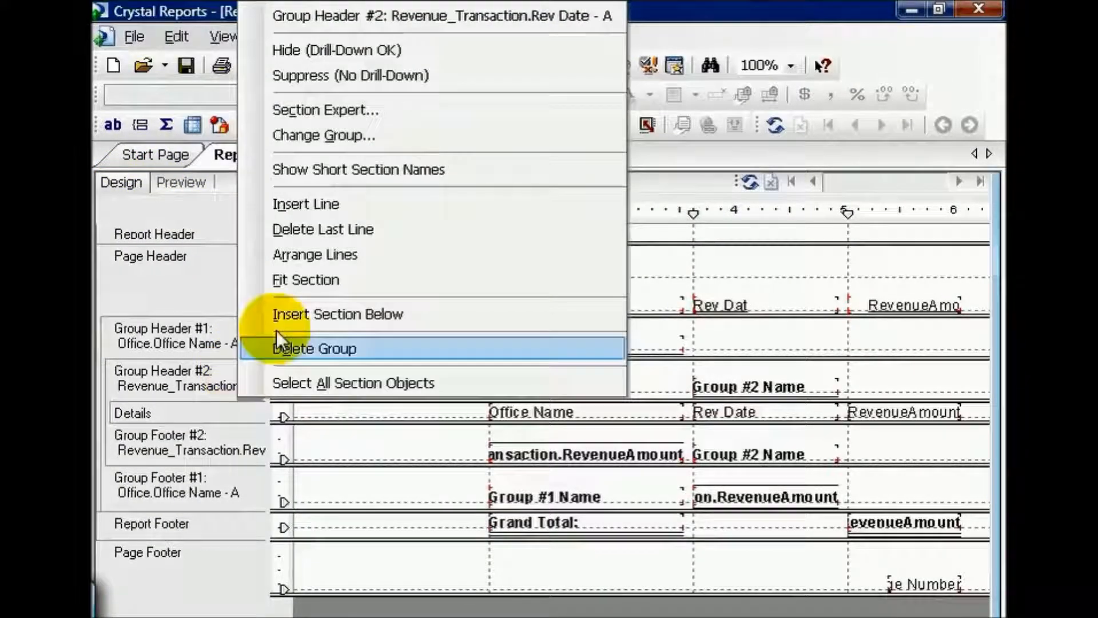
click(422, 136)
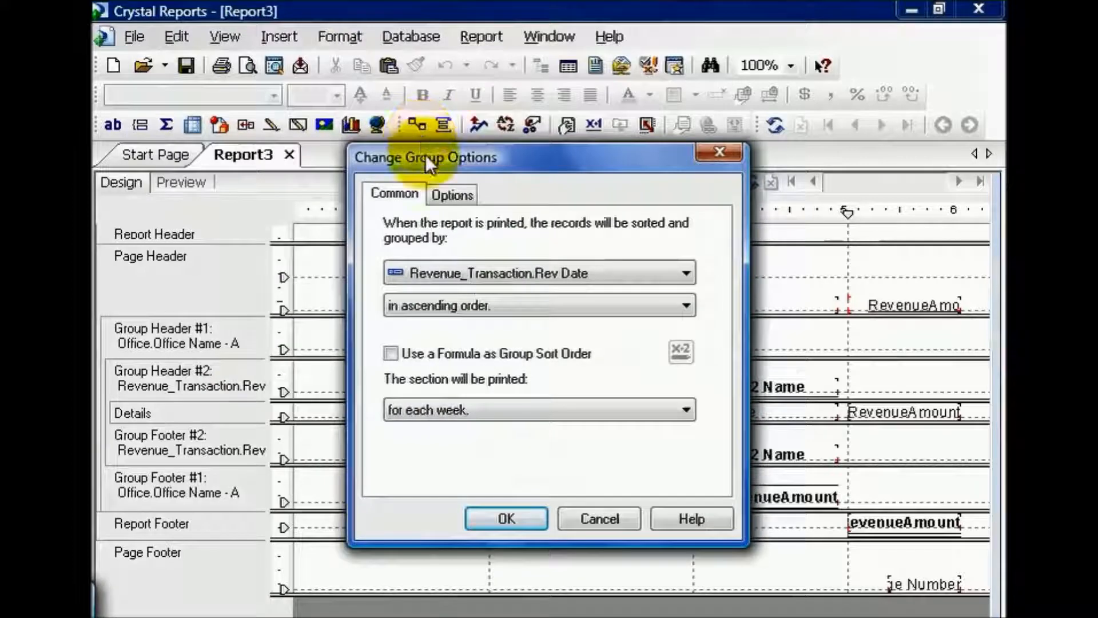
click(689, 413)
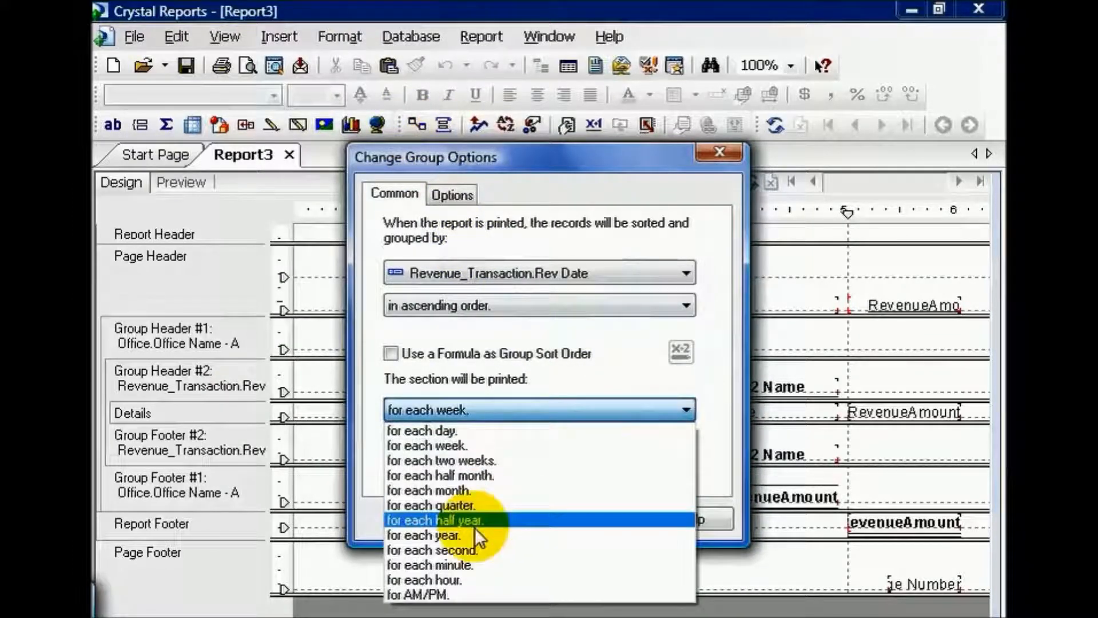
click(474, 534)
click(498, 517)
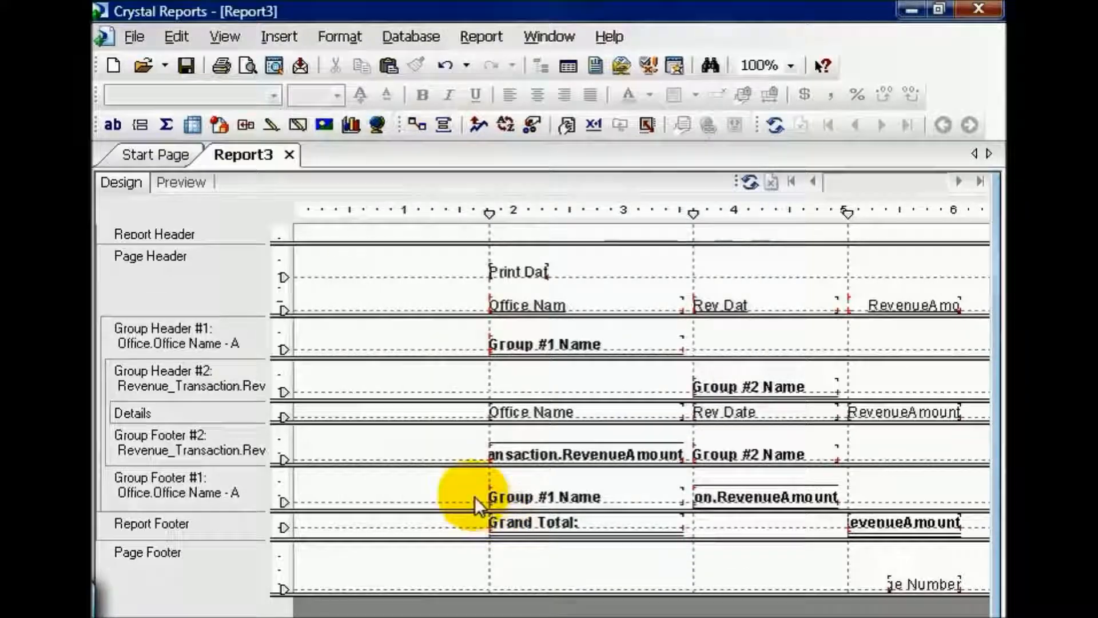
click(178, 182)
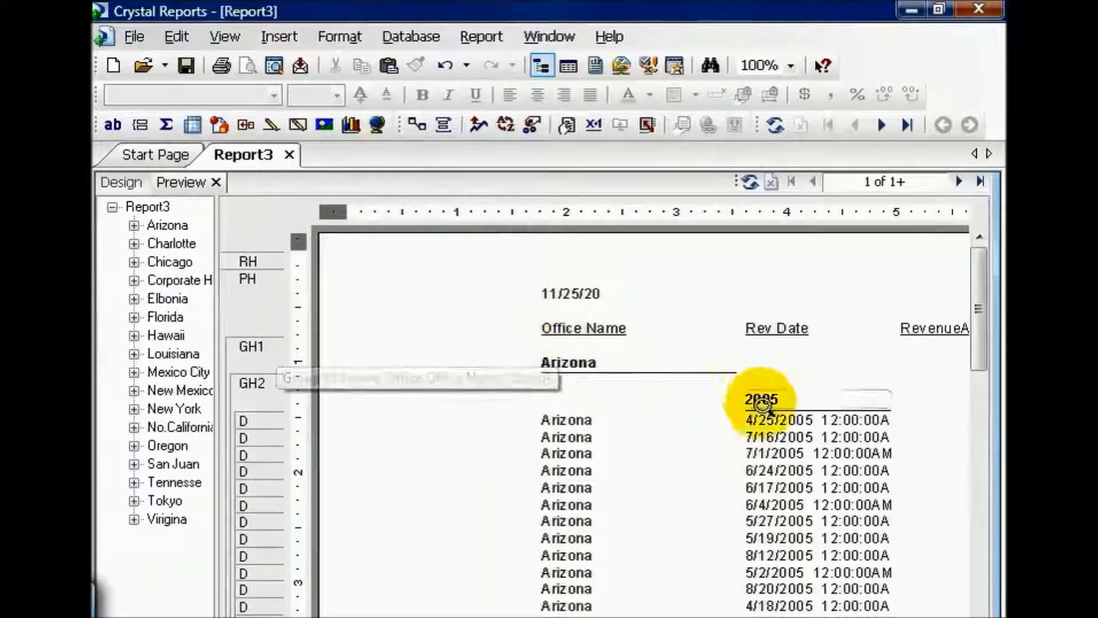
Step: Add a record selection condition in Select Expert where Office Name is equal to No.California
click(538, 126)
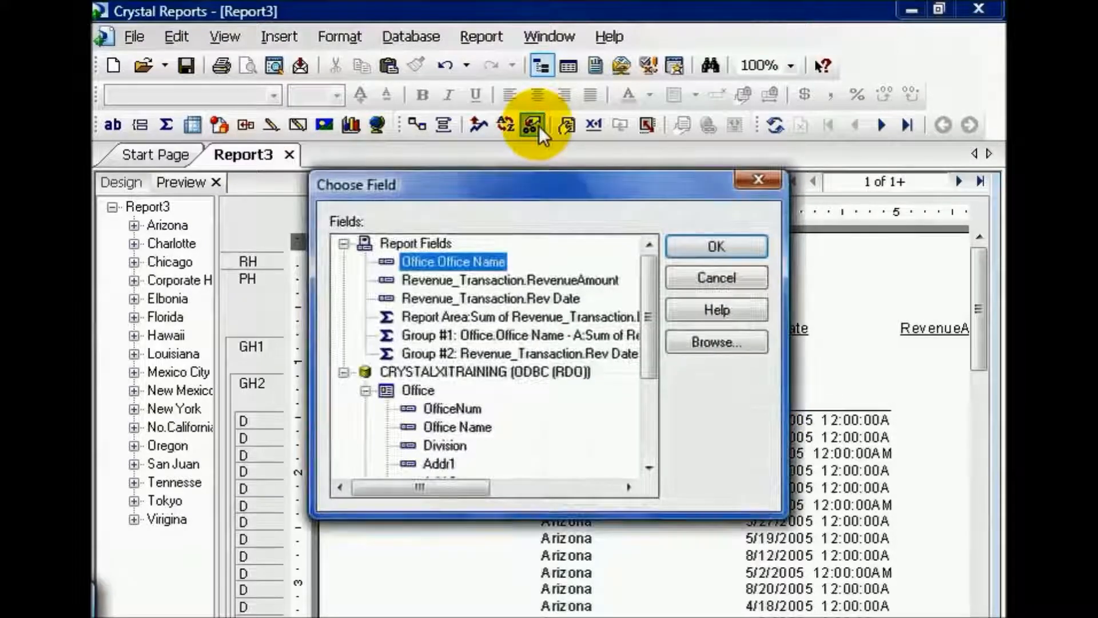
click(685, 248)
click(350, 151)
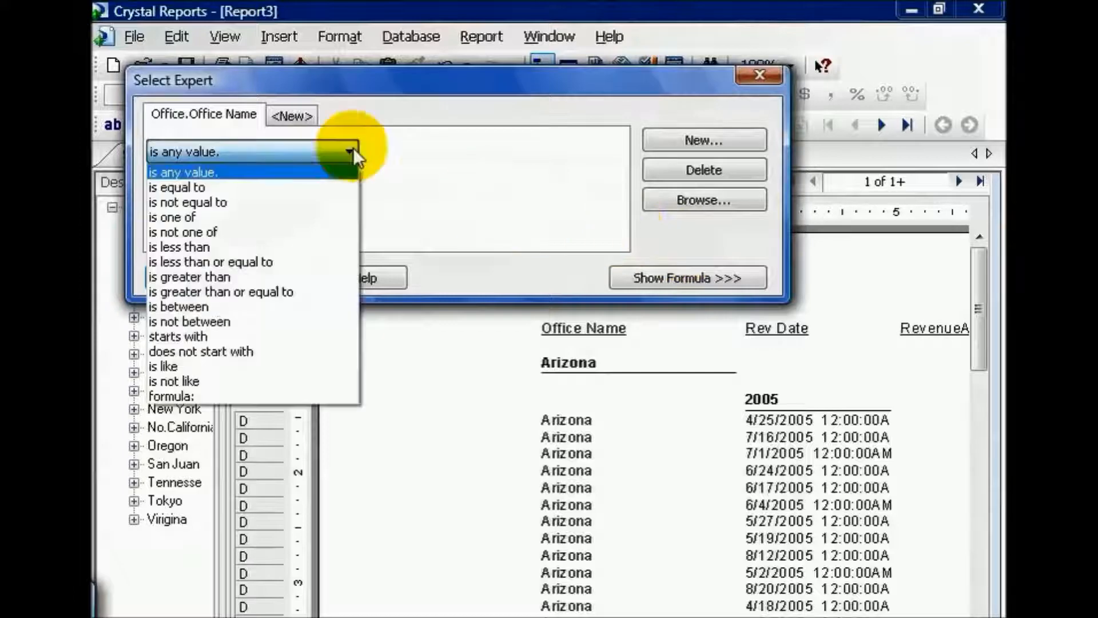
click(323, 187)
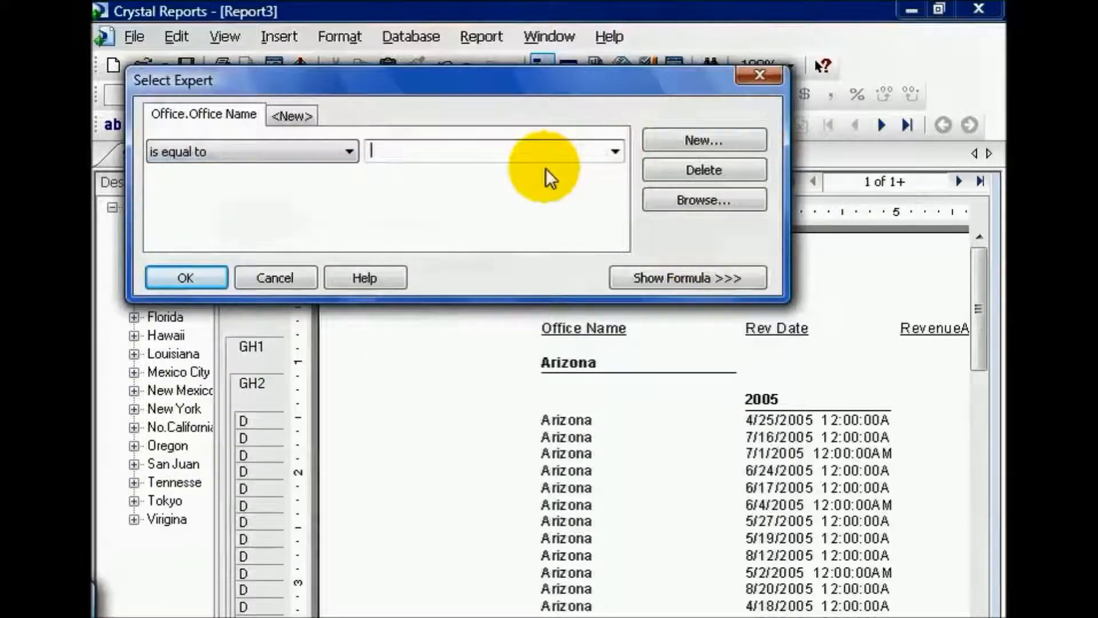
click(615, 153)
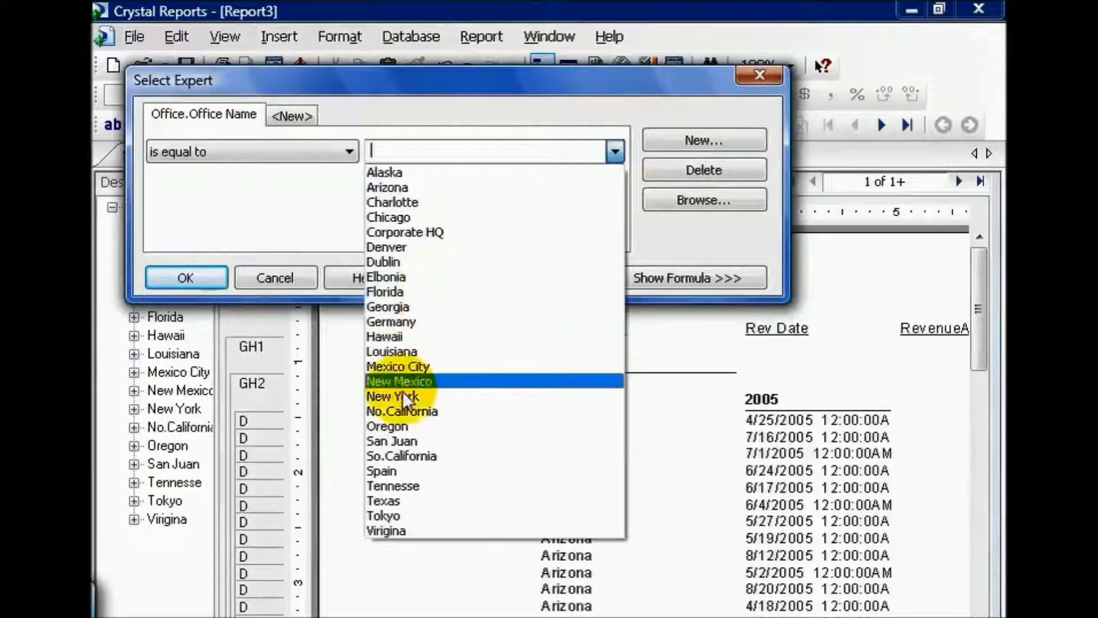
click(399, 409)
Step: Open the record selection formula in the Formula Editor and enclose the Office Name condition in parentheses
click(662, 276)
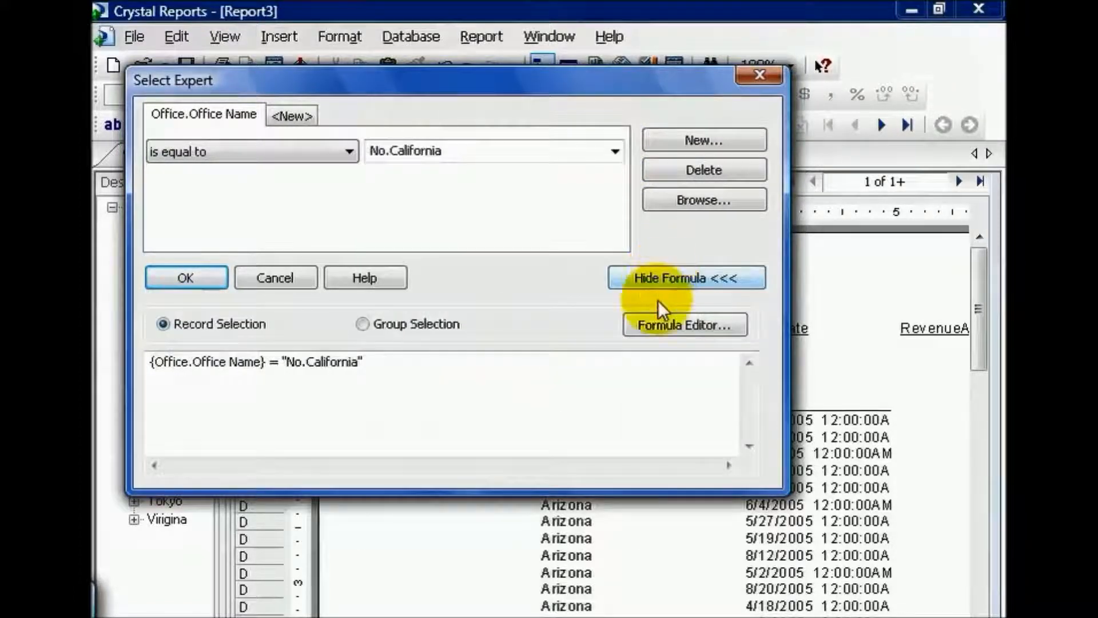
click(656, 327)
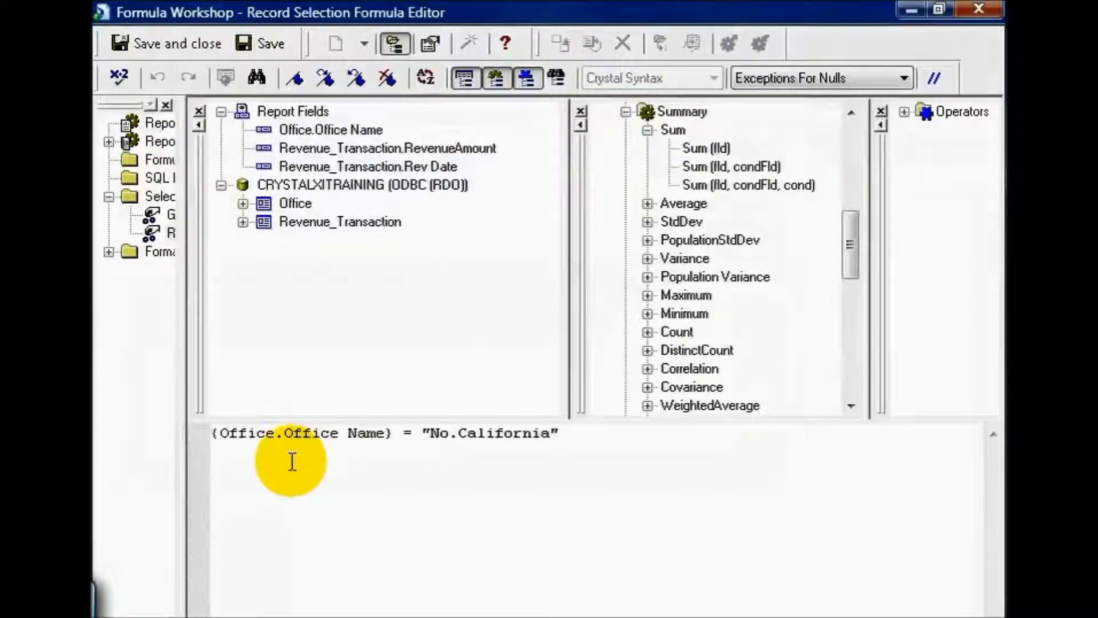
text(()
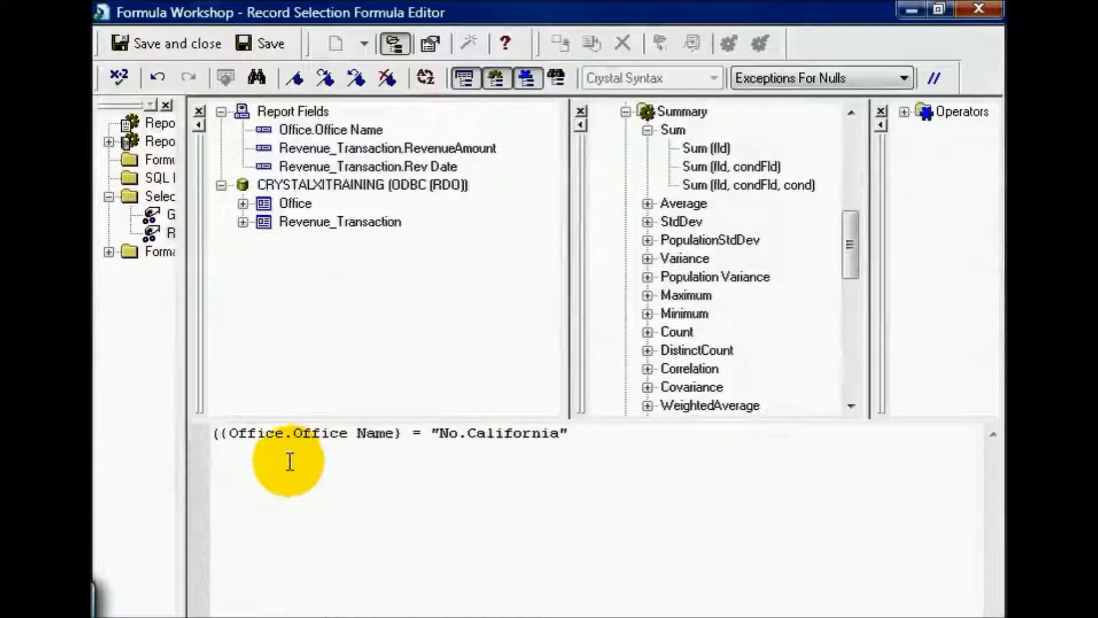
click(605, 432)
text())
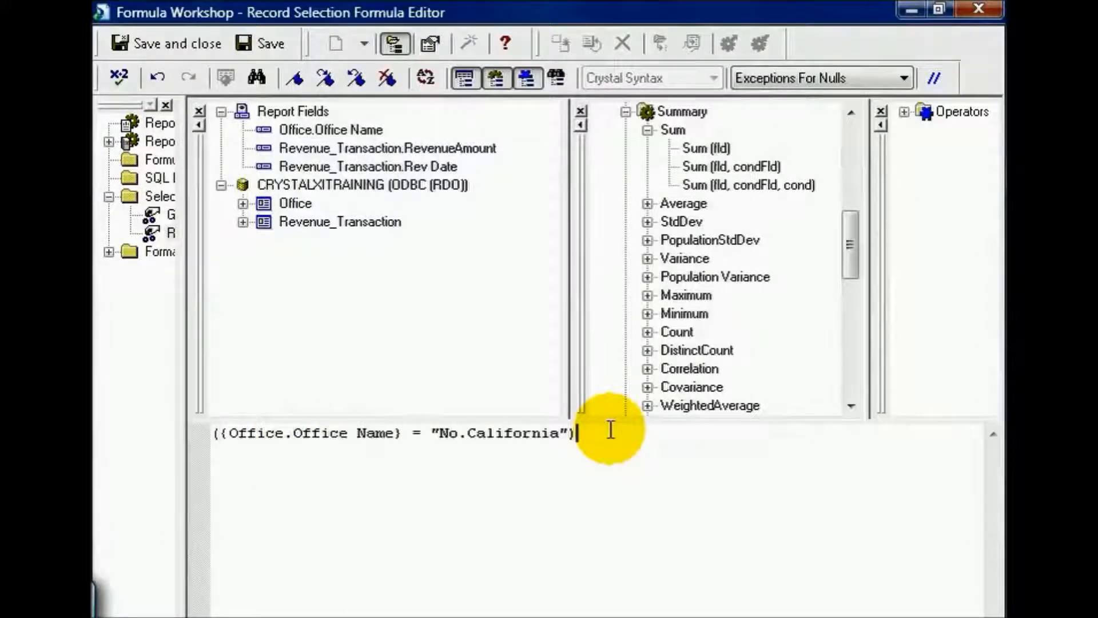
Step: Extend the formula inside the parentheses with "and {Revenue_Transaction.RevenueAmount} >150", placing the revenue condition on its own line
key(Left)
text(and)
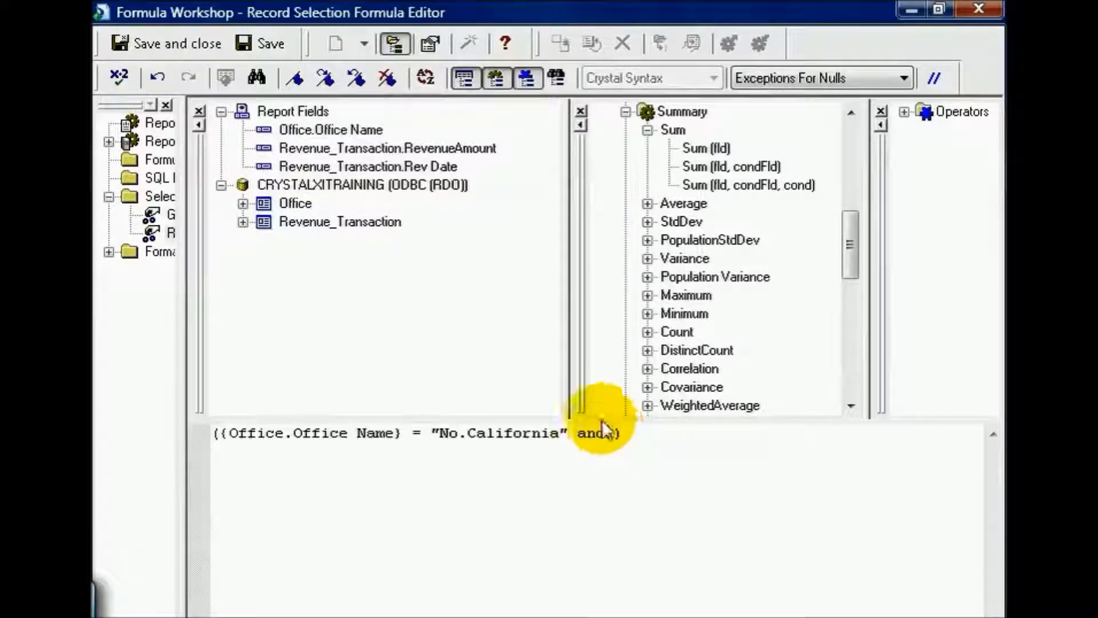
double_click(379, 147)
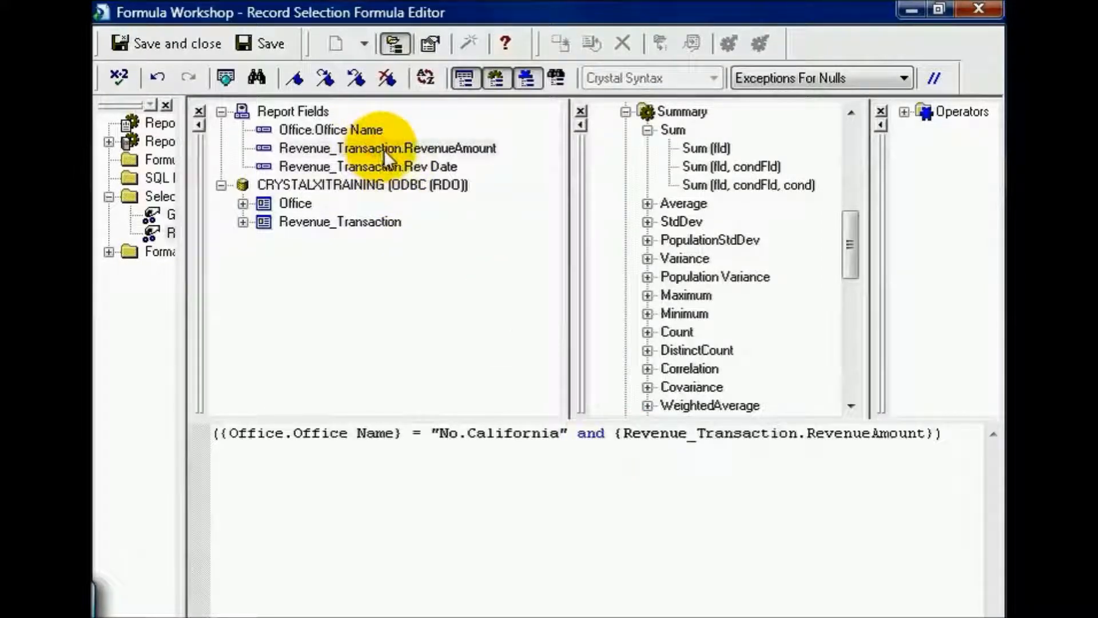
text(>150)
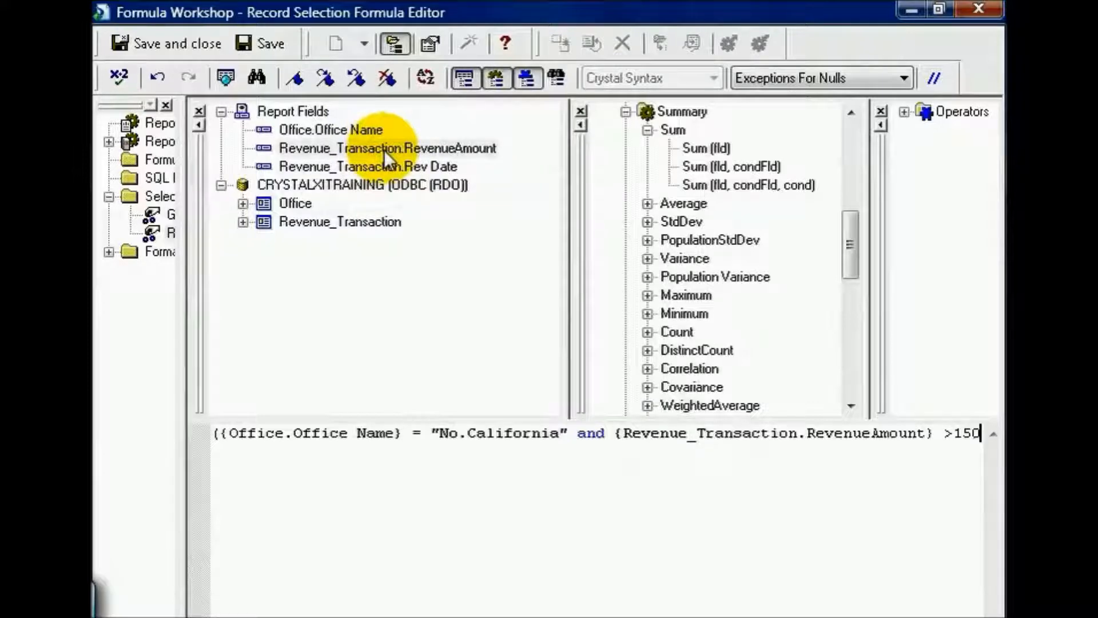
key(Return)
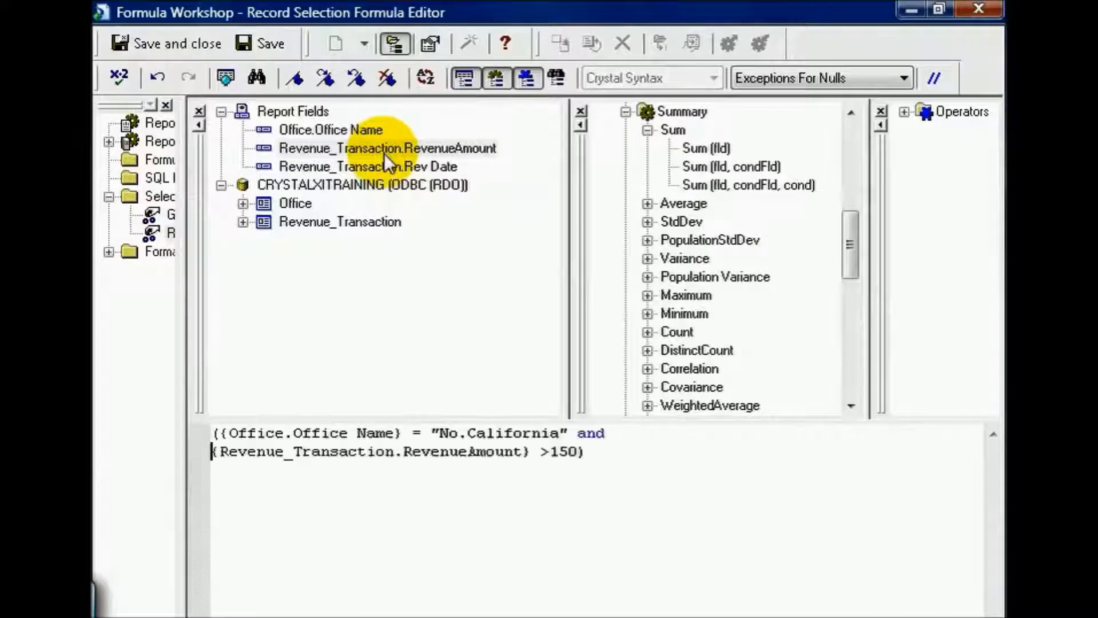
Step: Extend the formula inside the closing parenthesis with "and" and a new line comparing {Revenue_Transaction.Rev Date} with >=
click(578, 452)
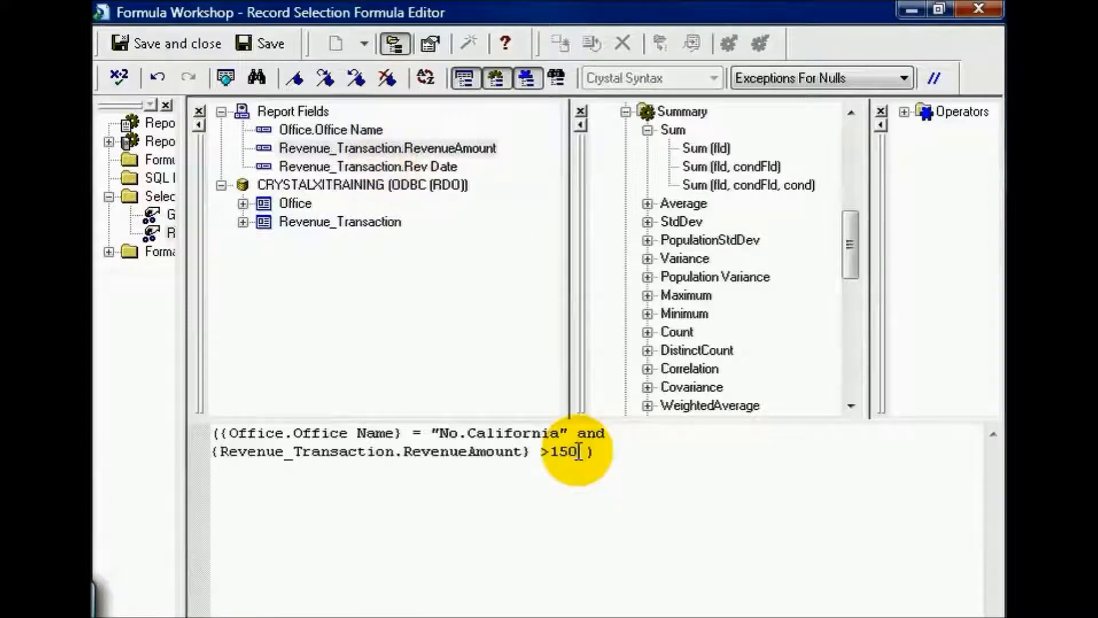
text(and)
key(Return)
double_click(438, 165)
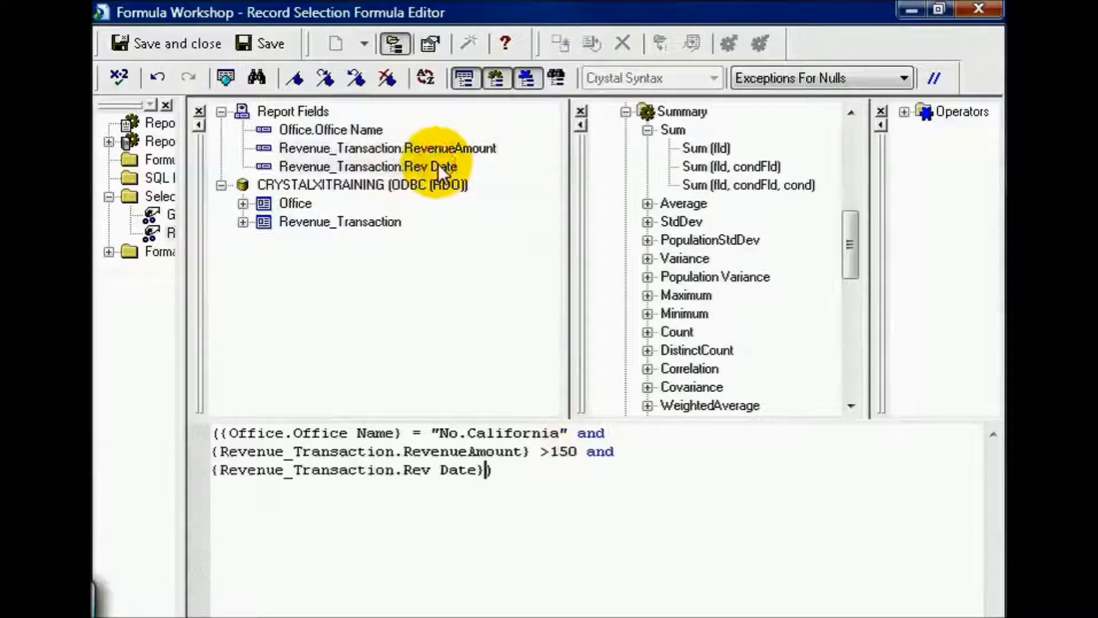
text(>)
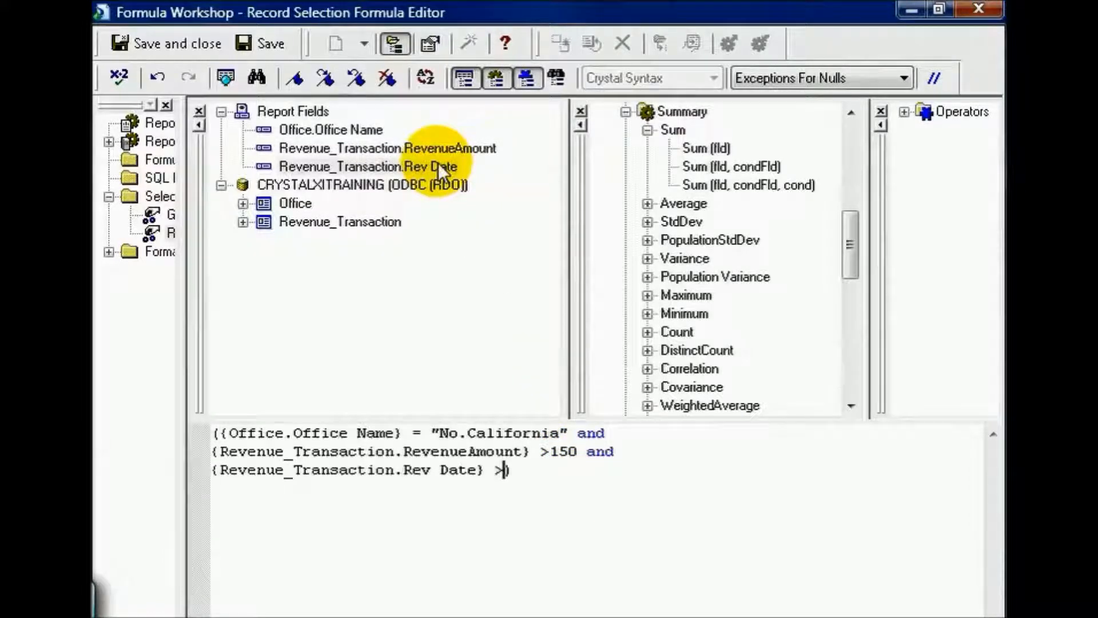
text(= )
text(DateTime )
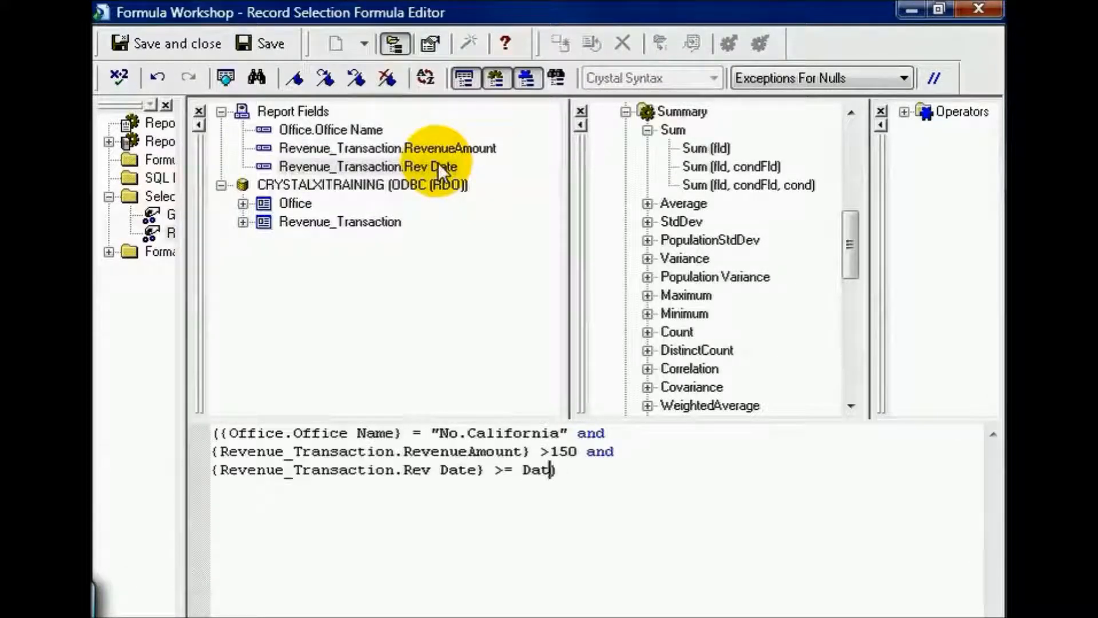
text(())
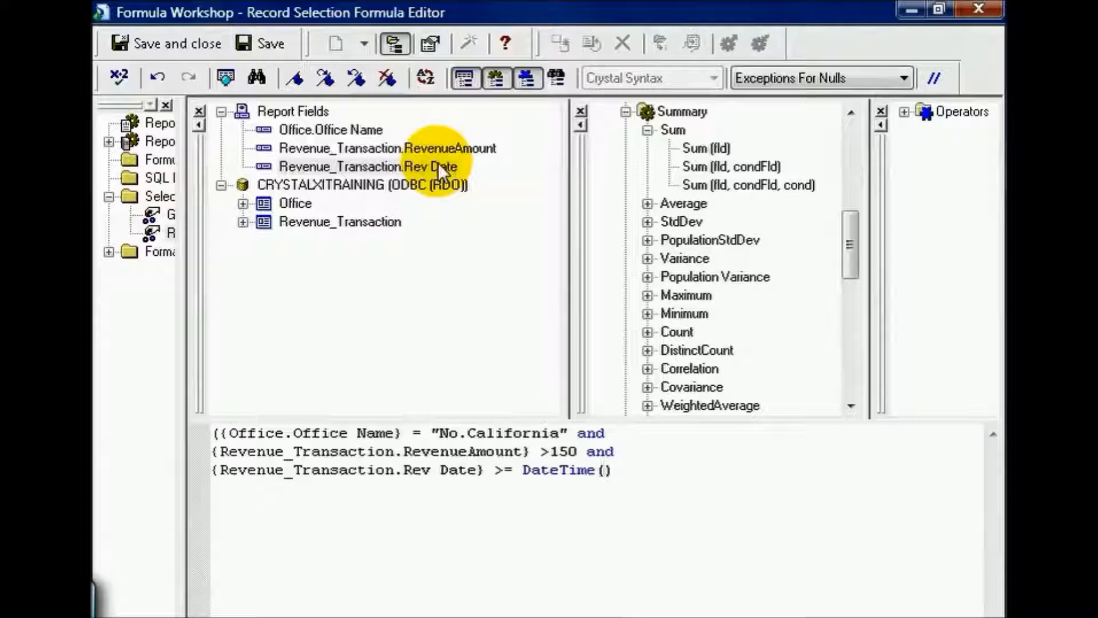
Step: Complete the Rev Date comparison with the value DateTime(2007,01,01,00,00,00)
key(Left)
text(2007,)
text(01,0)
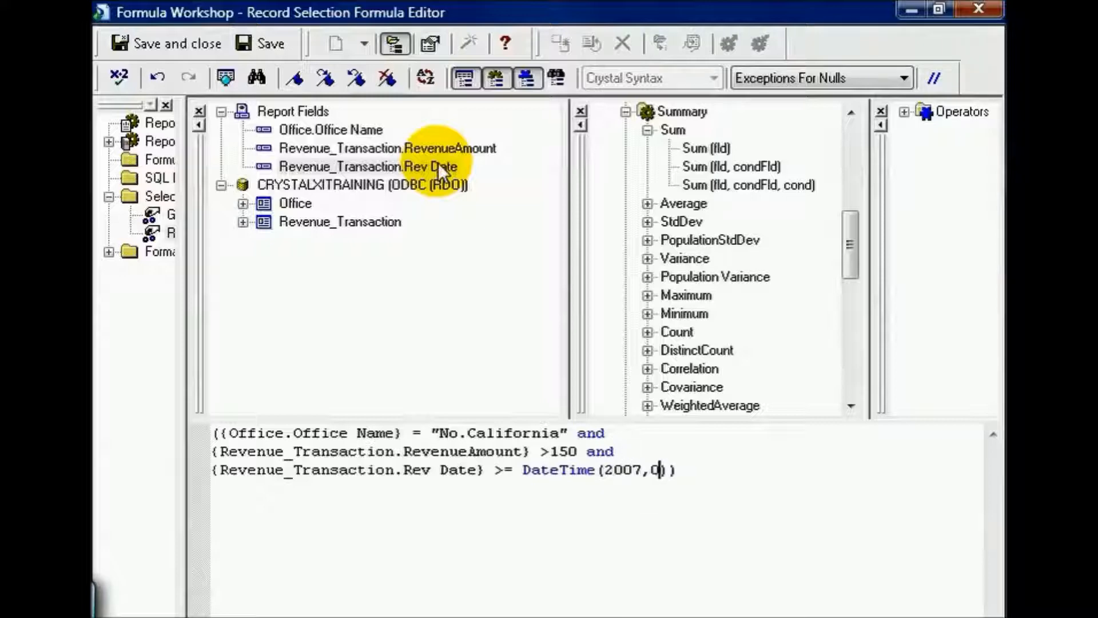
text(1,01)
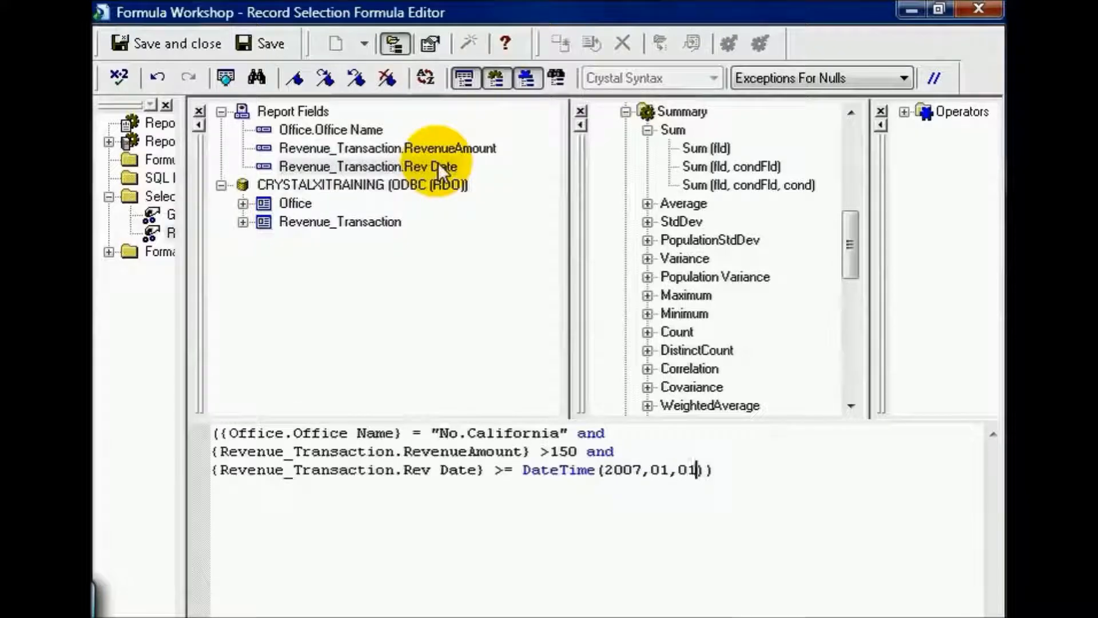
text(00,0)
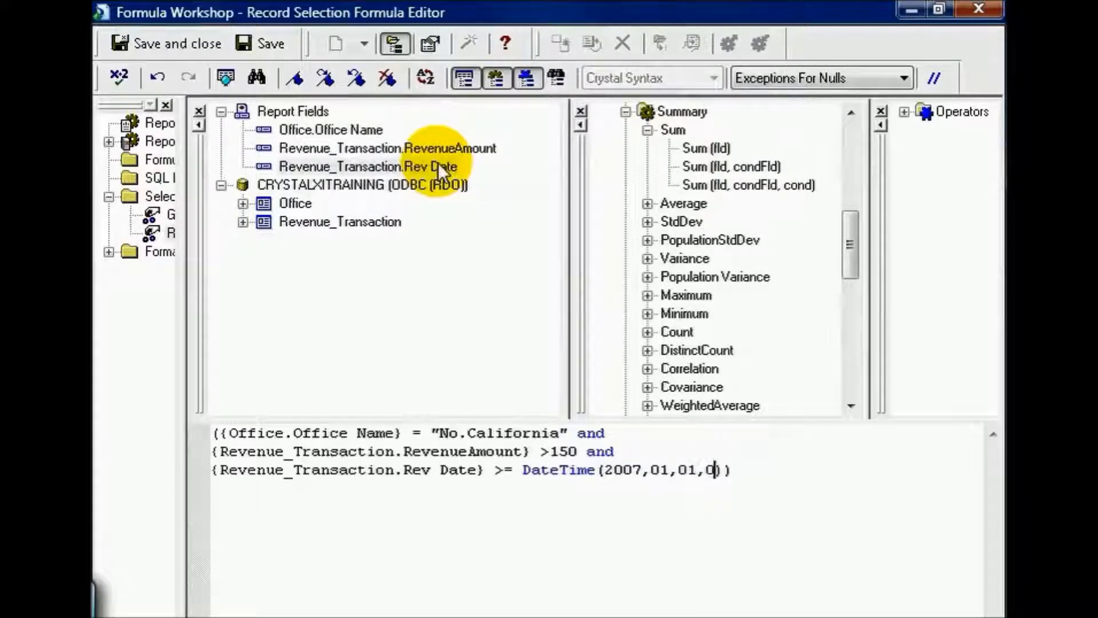
text(0,00)
Step: After the closing parenthesis, add "or" and a new line with the condition {Office.Office Name} = "Louisiana"
click(827, 476)
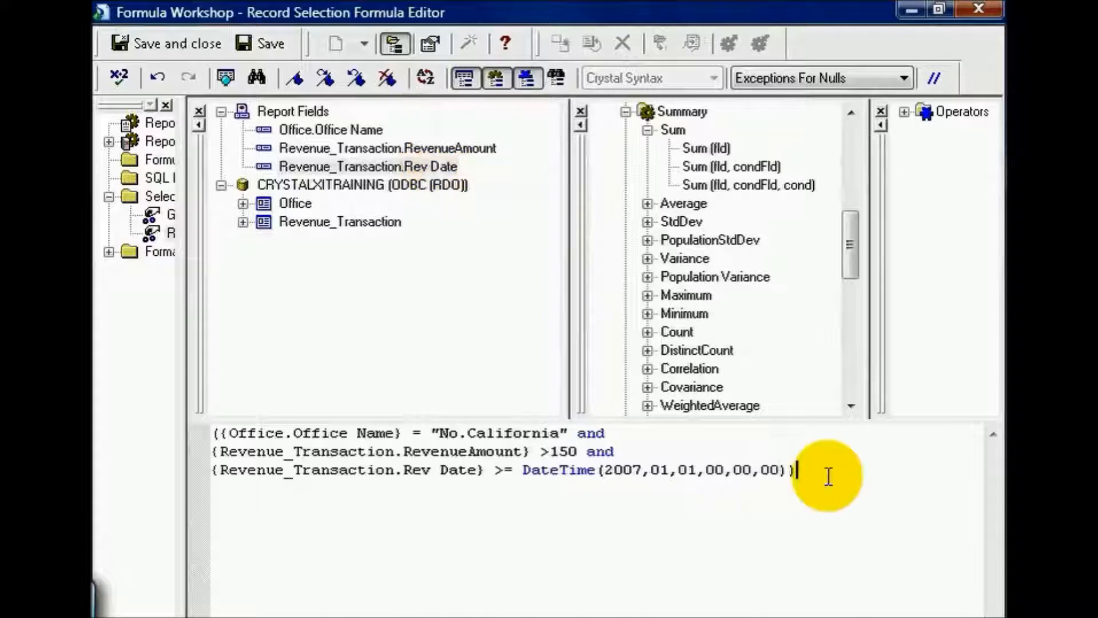
text(or)
key(Return)
double_click(373, 130)
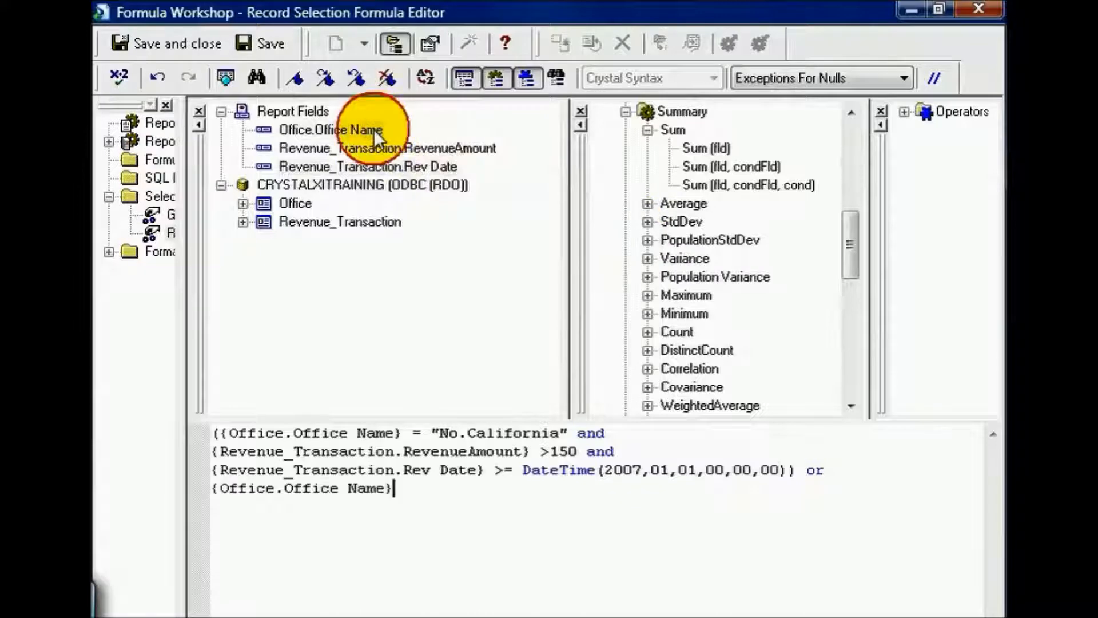
text(= "L"L)
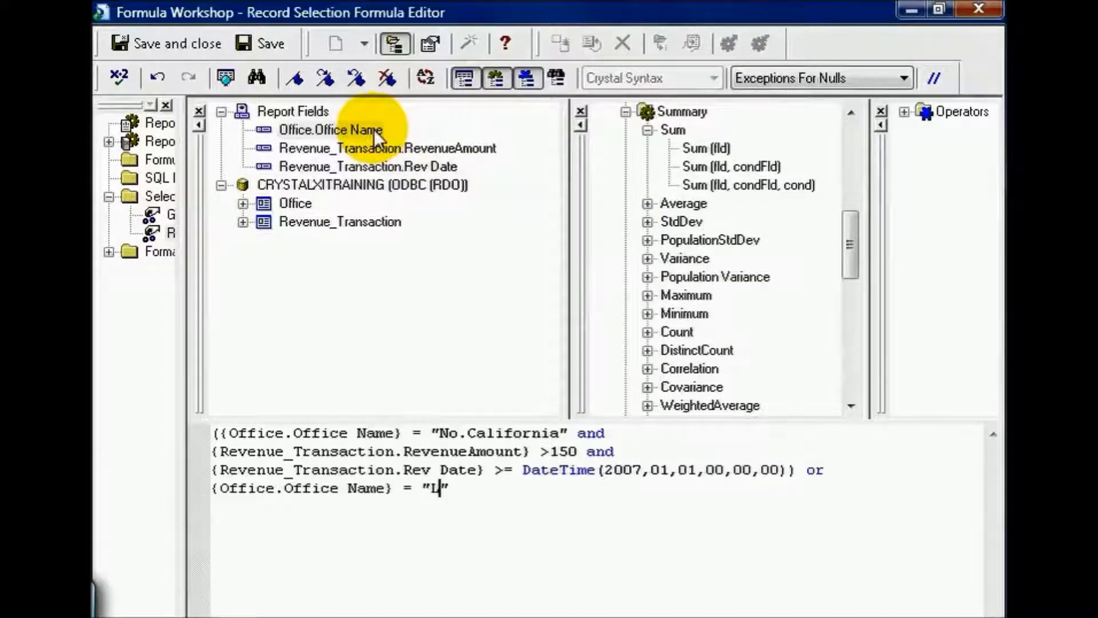
text(ouisiana)
Step: Put an opening parenthesis before the Louisiana condition and append "and {Revenue_Transaction.RevenueAmount}*.1)" to it
click(536, 487)
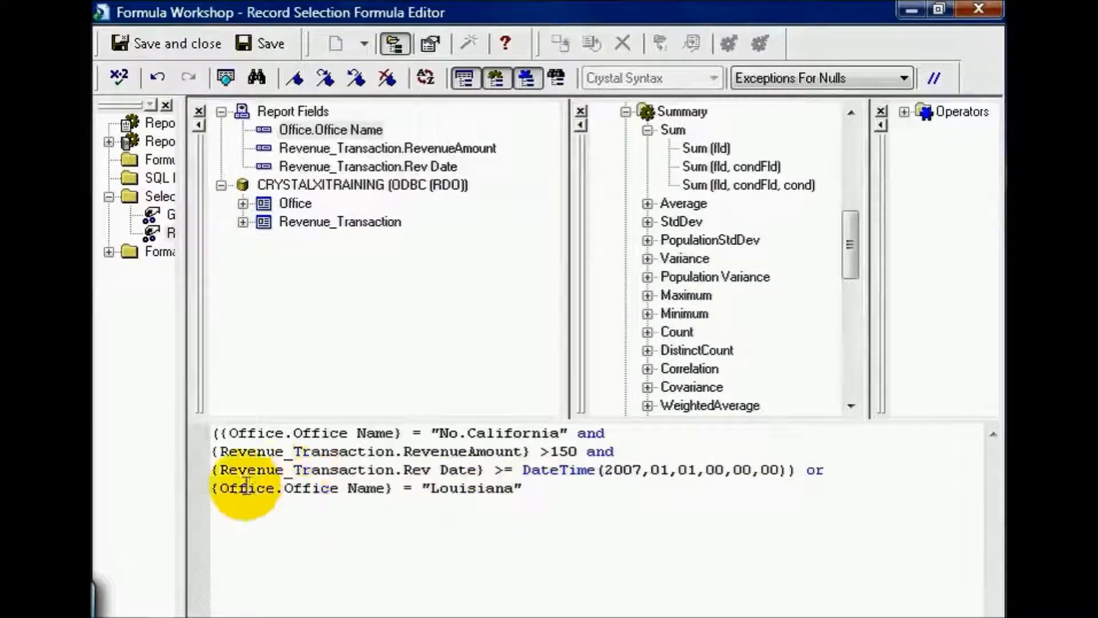
click(213, 489)
text(()
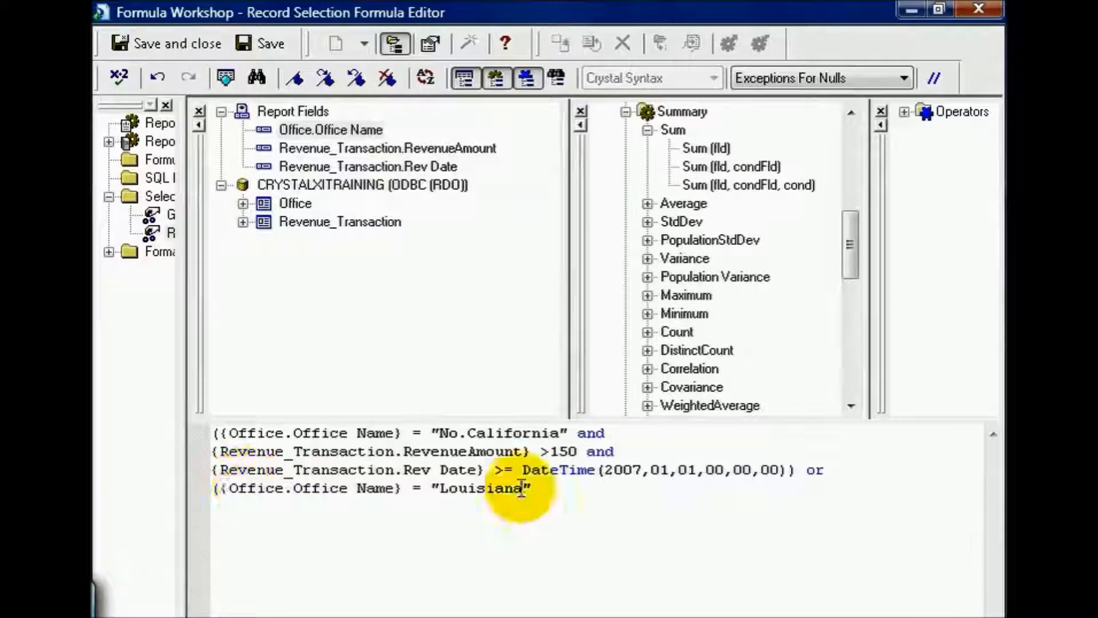
click(544, 488)
text(and)
drag(429, 148, 592, 490)
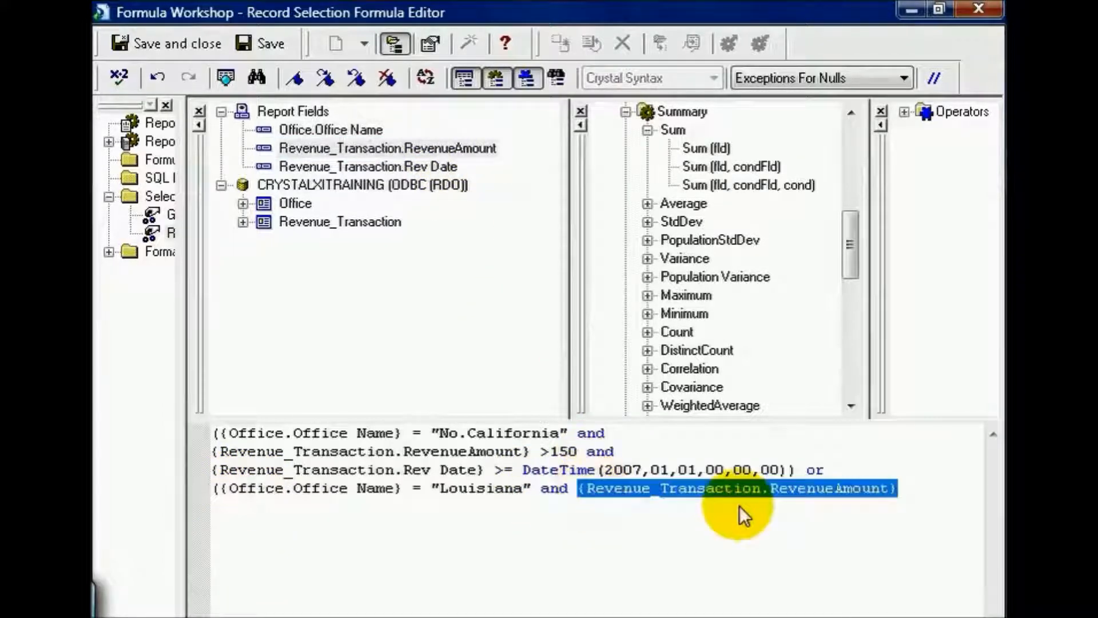
click(910, 489)
text(*)
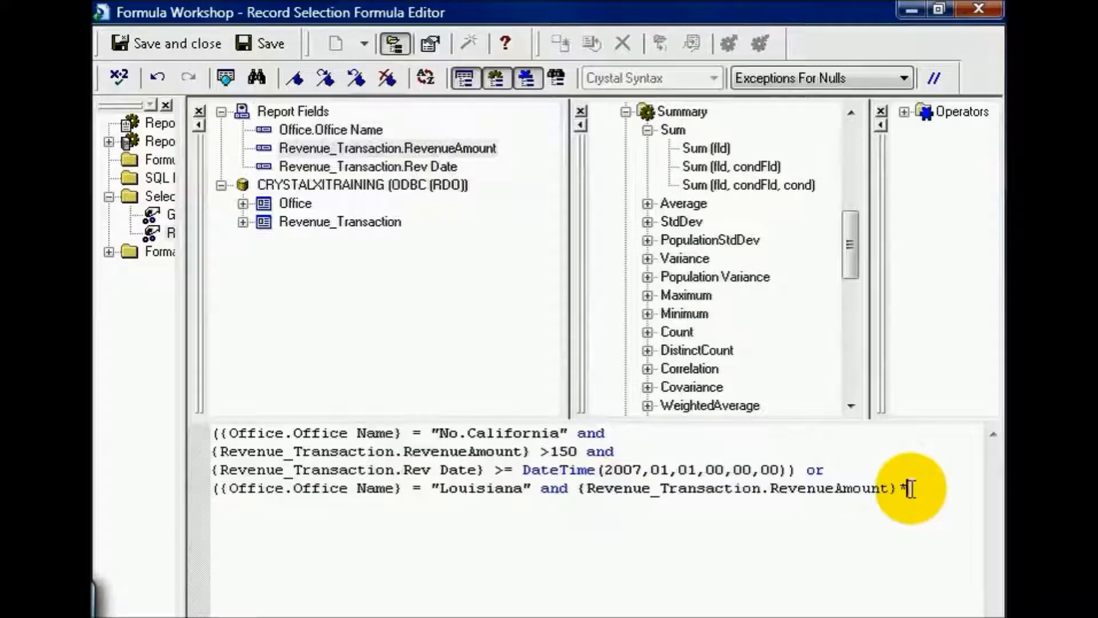
text(.1))
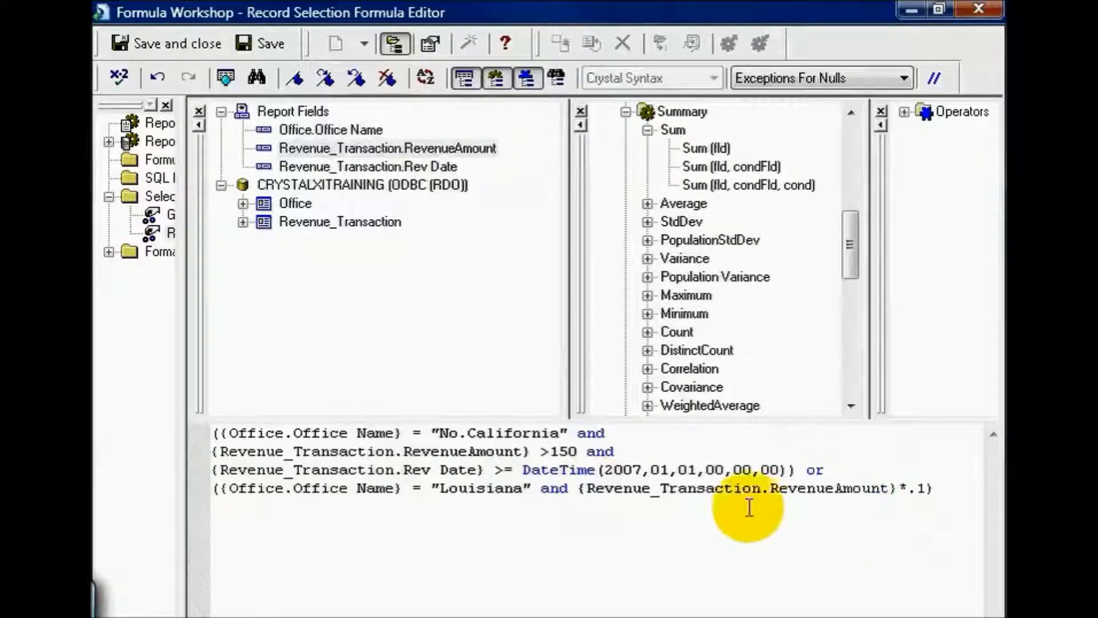
Step: Enclose the RevenueAmount*.1 calculation in its own parentheses and finish the condition with "> 9)"
click(577, 489)
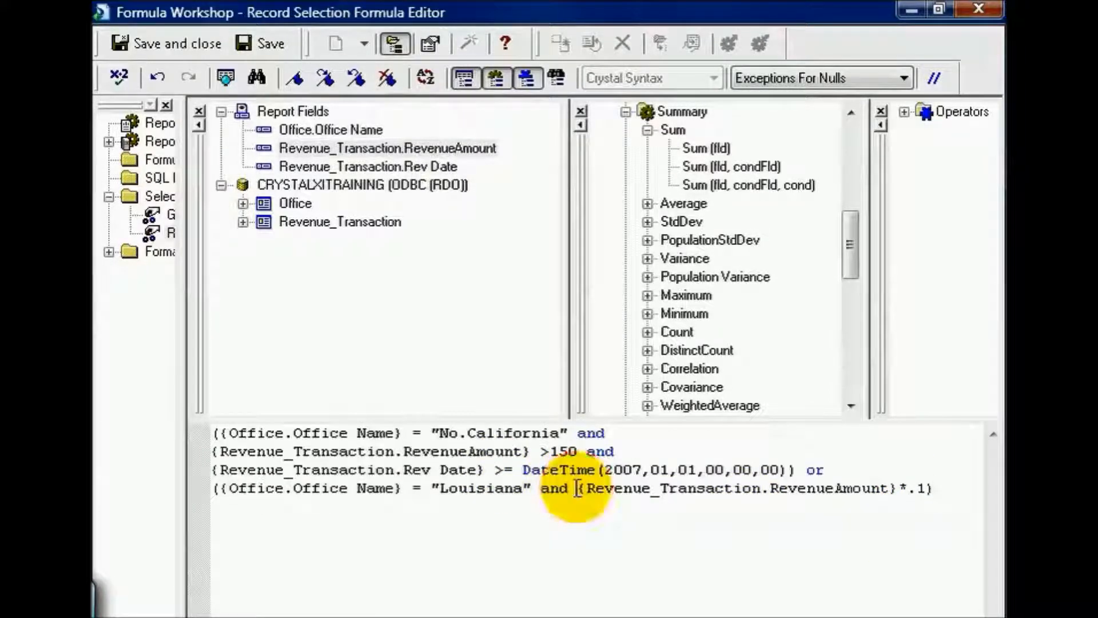
text(()
click(944, 488)
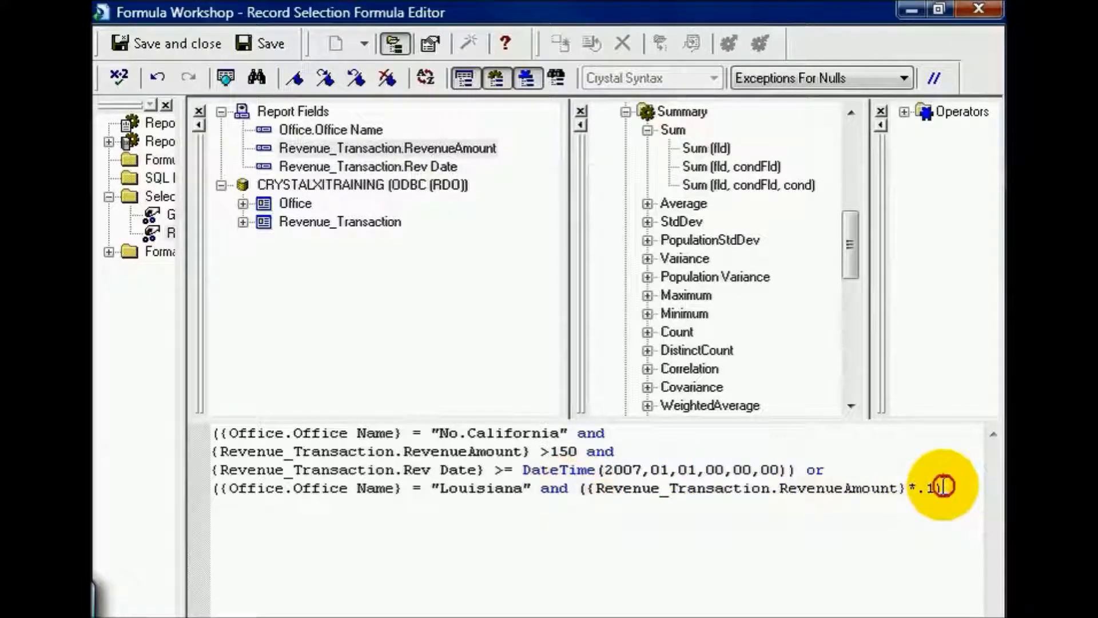
text(> 9))
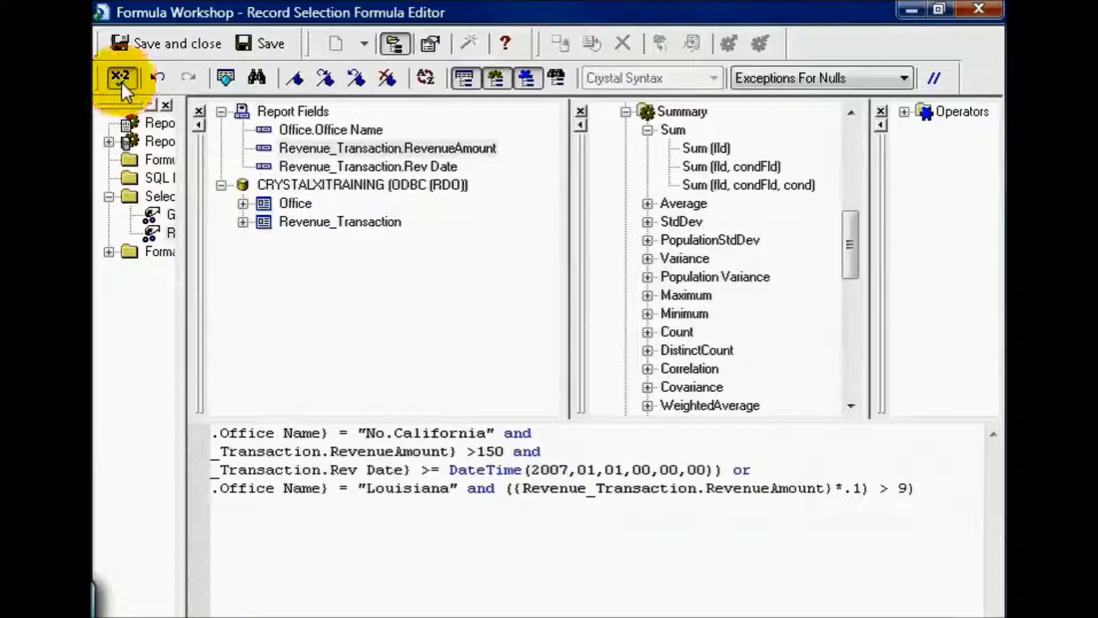
Step: Check the record selection formula for errors, then save it and close the Formula Workshop
click(121, 82)
click(595, 399)
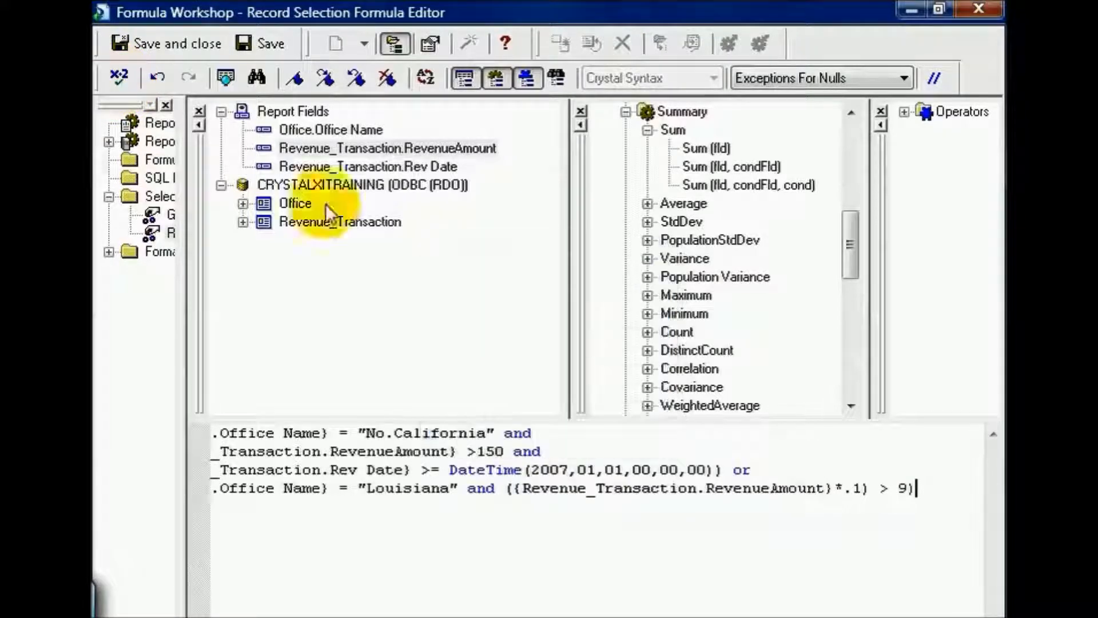
click(182, 47)
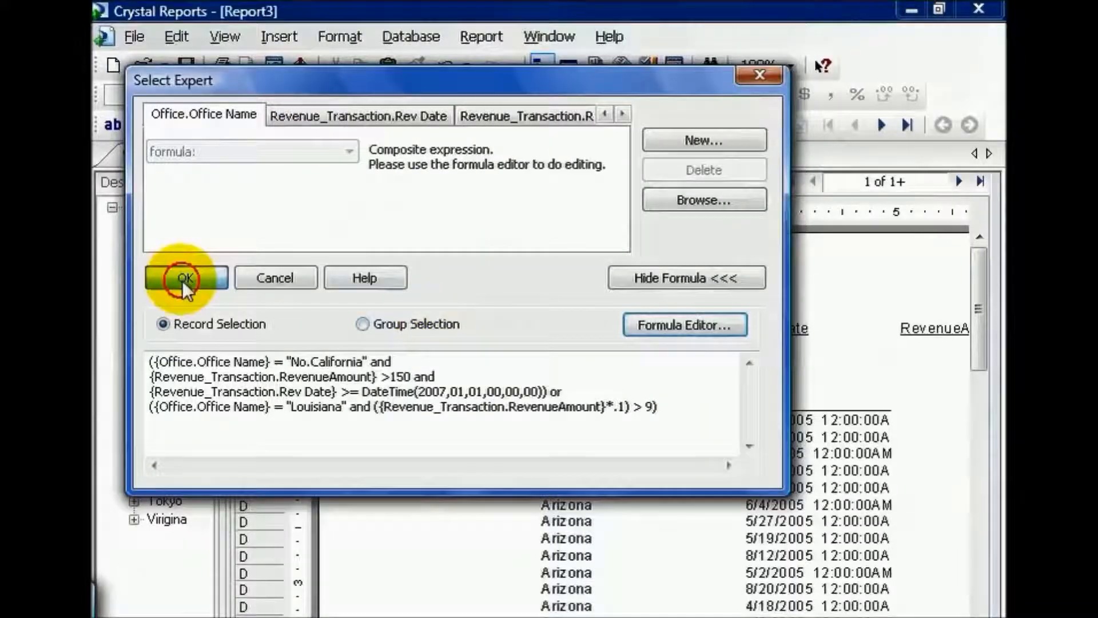
Step: Apply the record selection with refreshed data and view the Louisiana and No.California groups in the preview
click(182, 280)
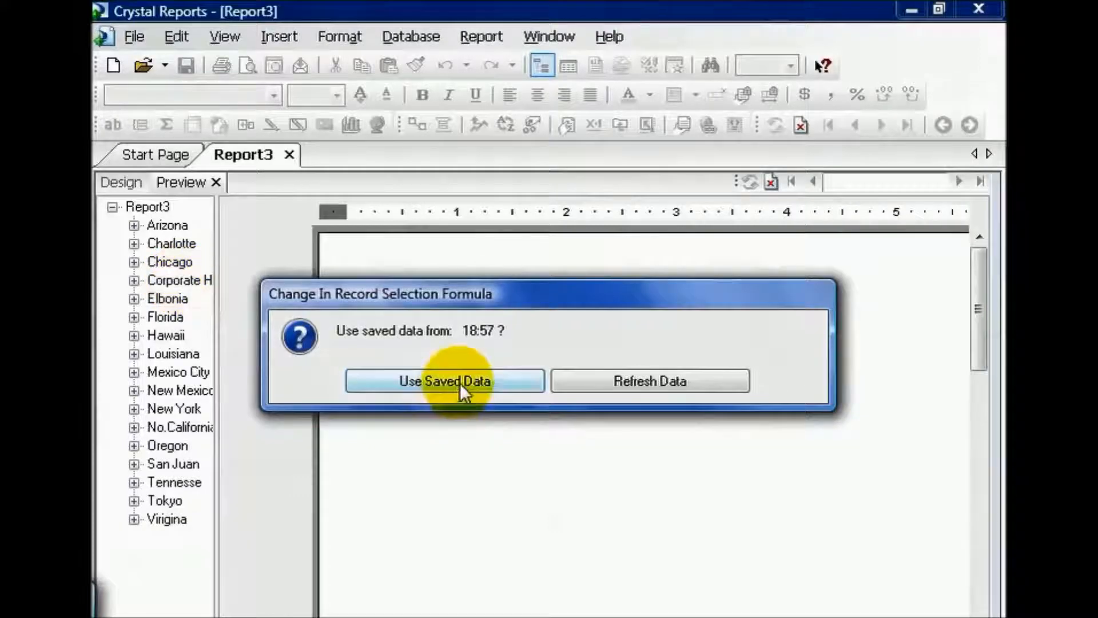
click(626, 379)
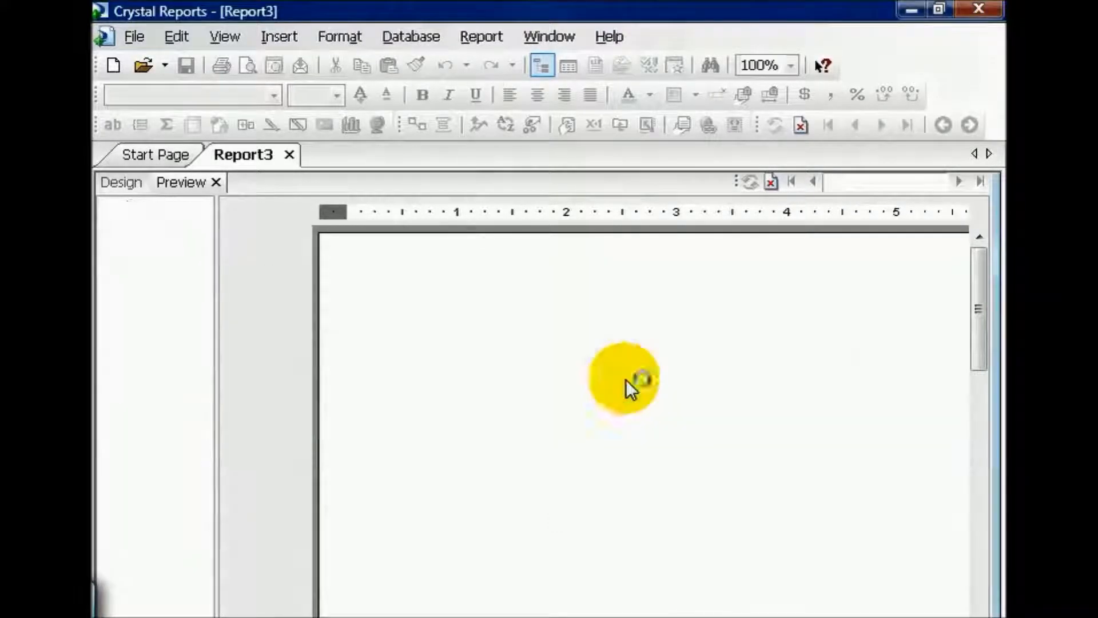
click(166, 223)
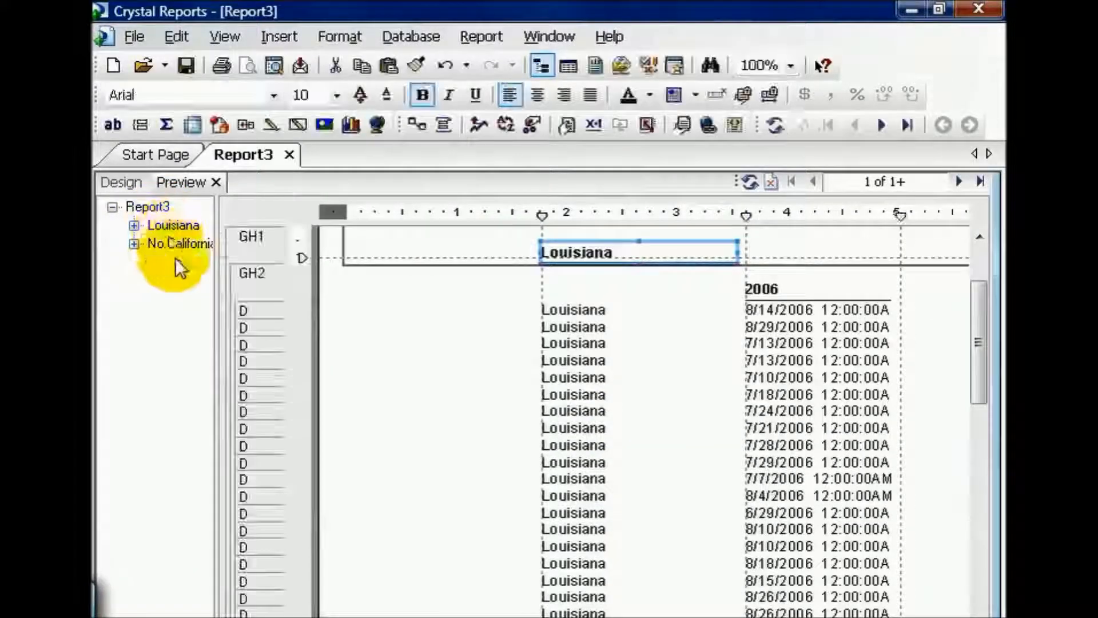
click(168, 241)
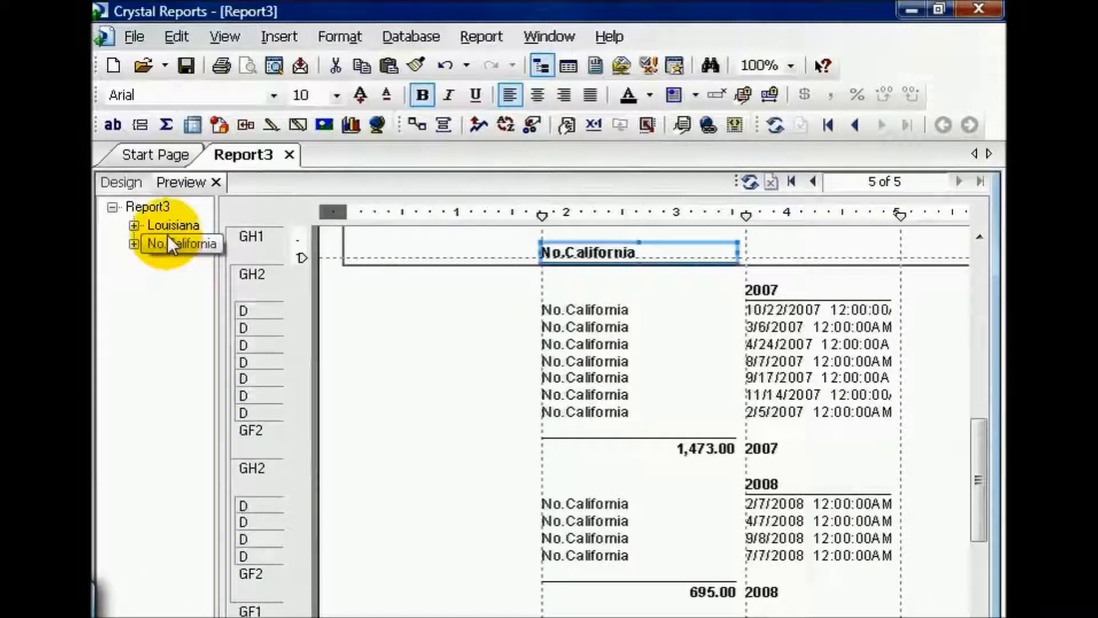
click(166, 228)
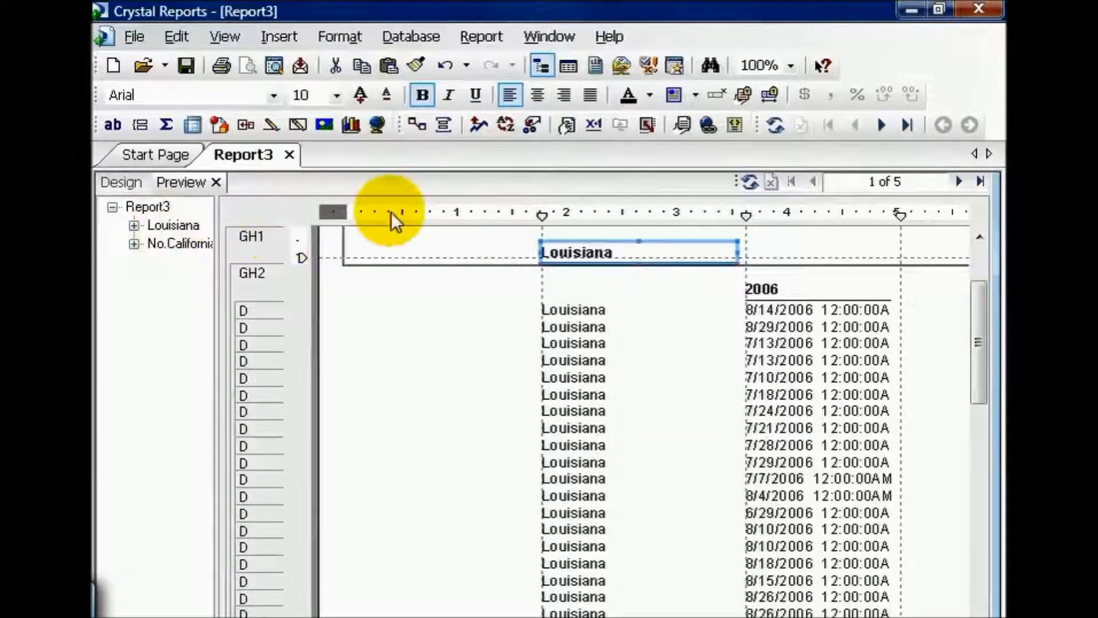
Step: Add a group selection condition in Select Expert where the Rev Date group's sum of RevenueAmount is greater than or equal to 500
click(534, 129)
click(646, 274)
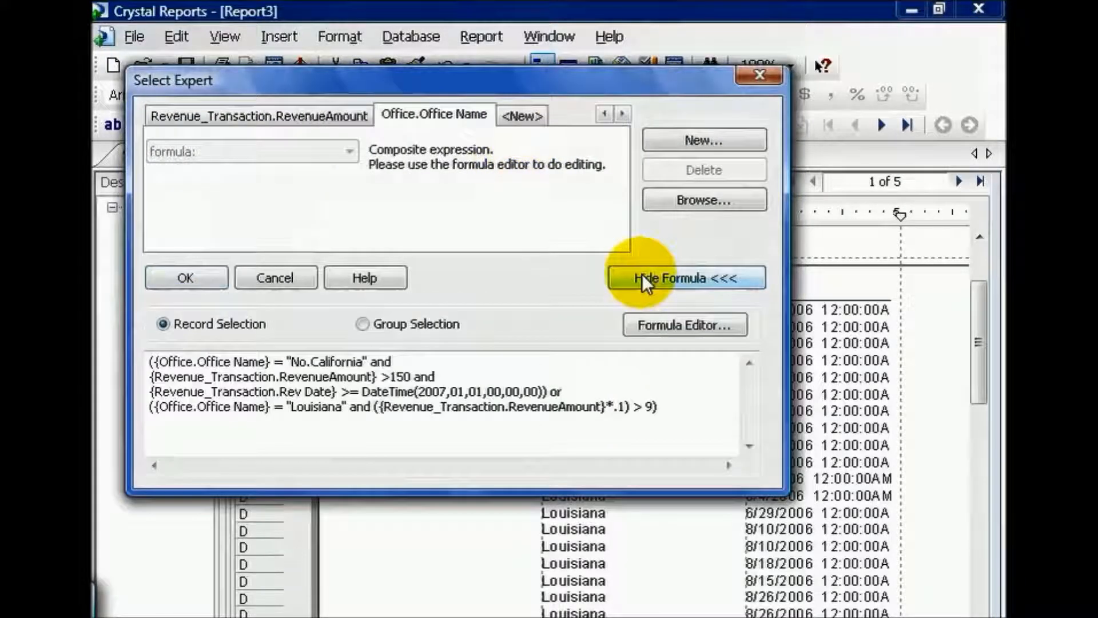
click(369, 322)
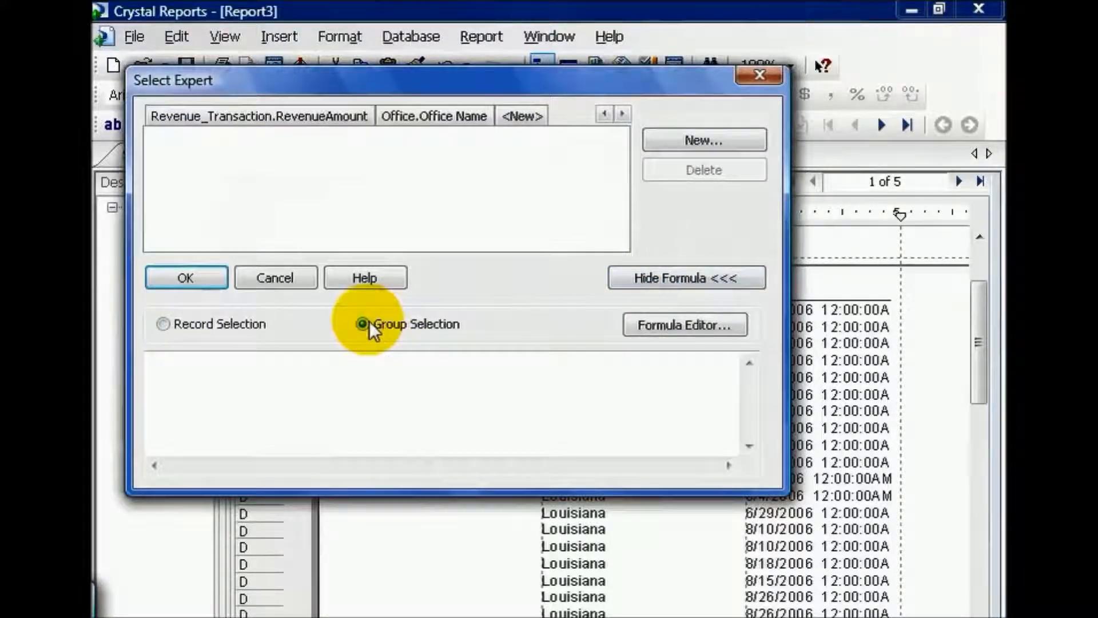
click(523, 117)
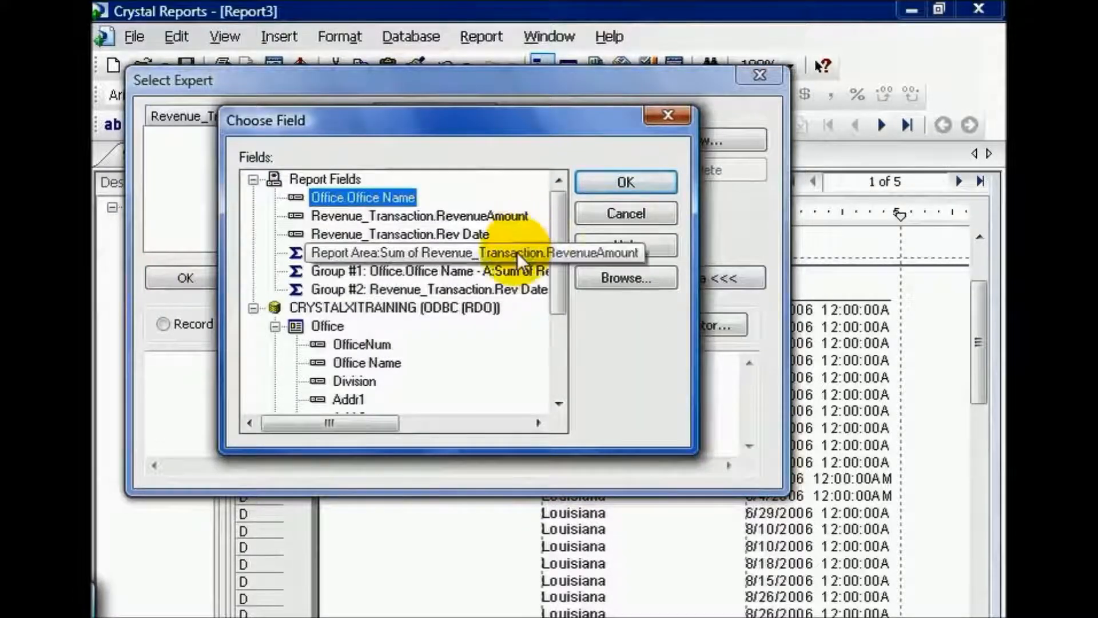
double_click(510, 287)
click(349, 152)
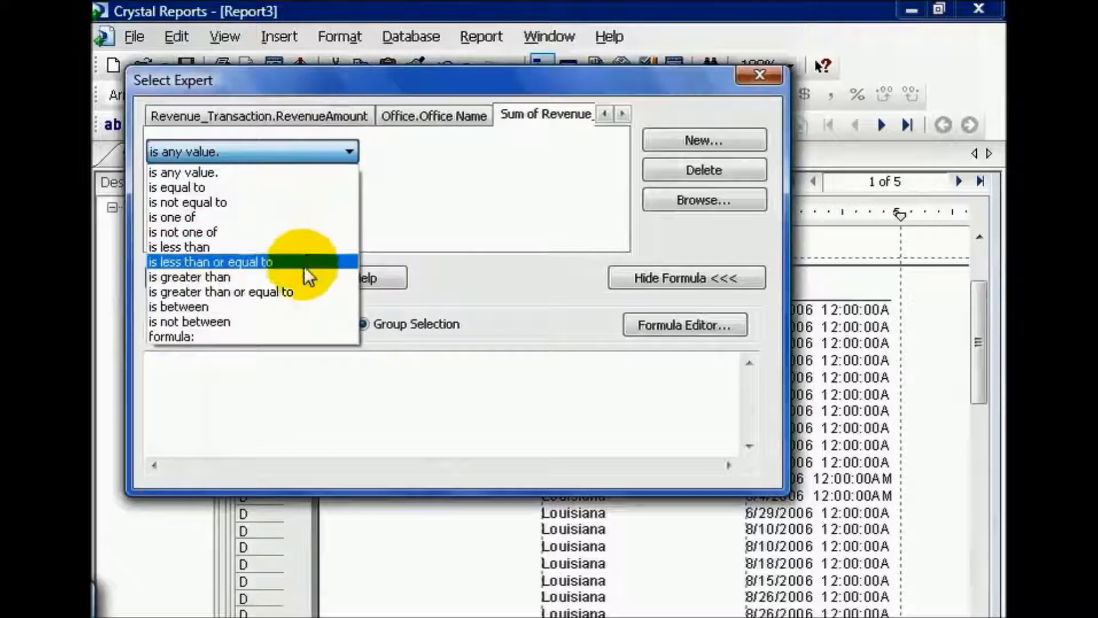
click(303, 291)
text(500)
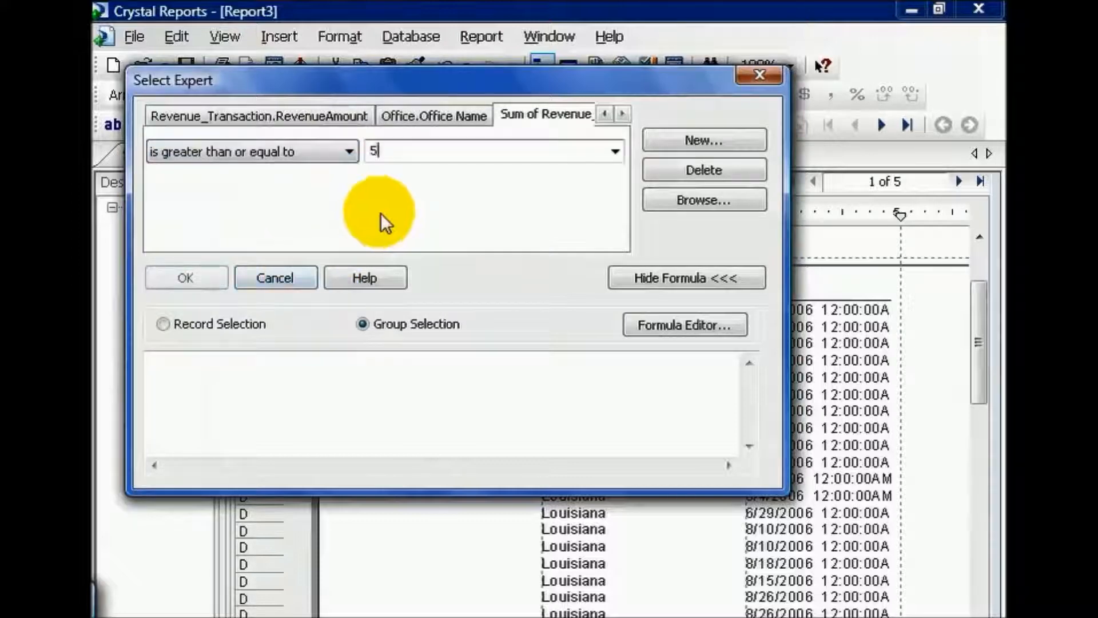
click(187, 279)
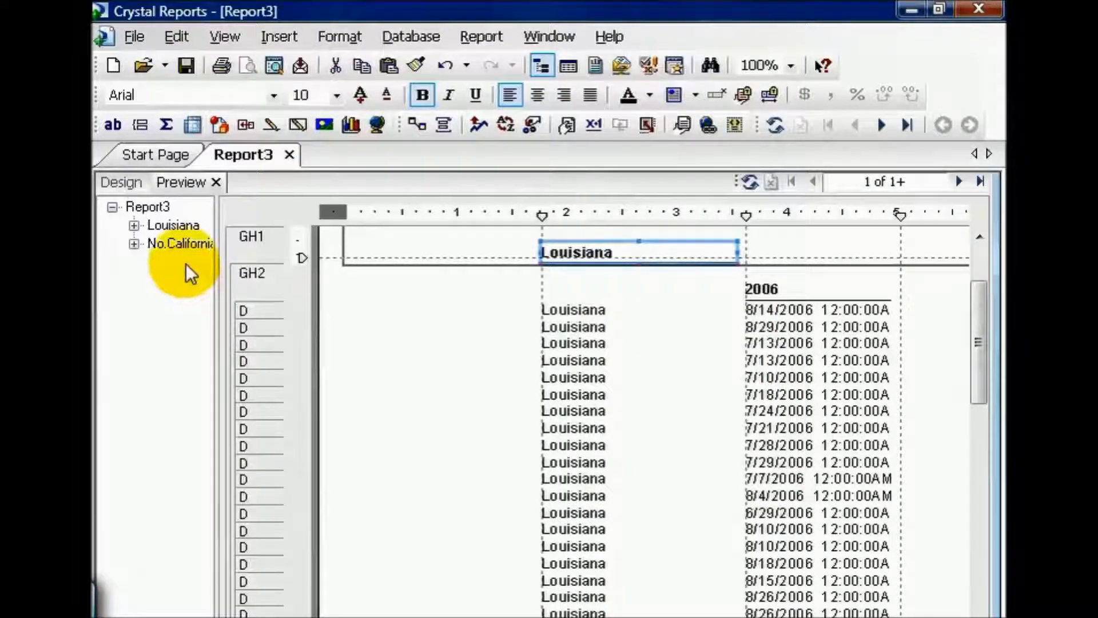
Step: Suppress the Details section with no drill-down and expand the Louisiana and No.California groups in the group tree
right_click(265, 314)
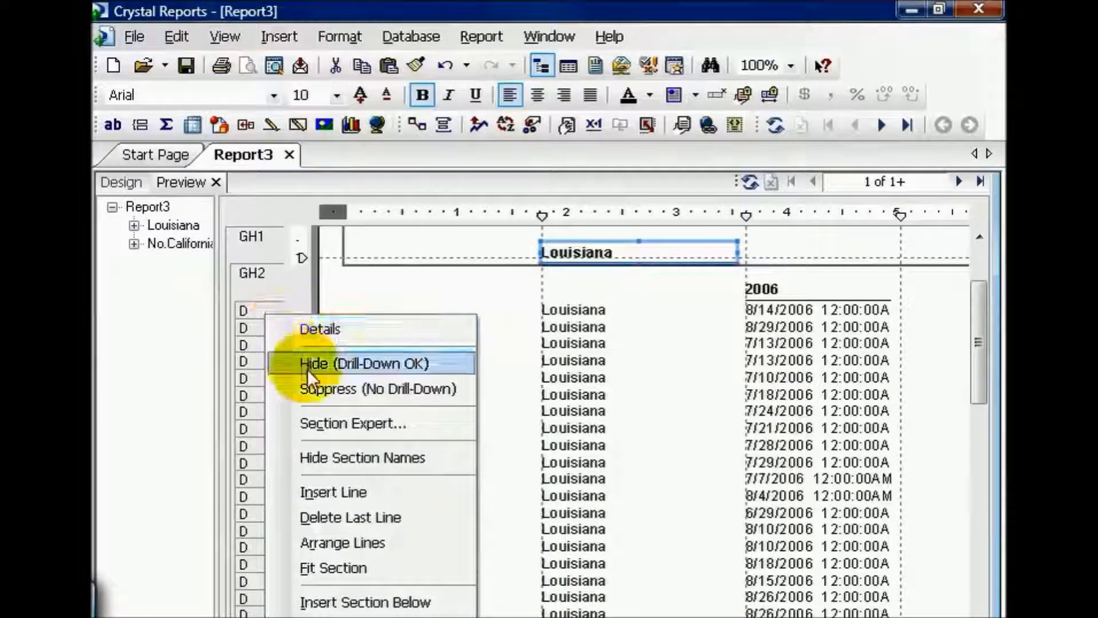
click(315, 387)
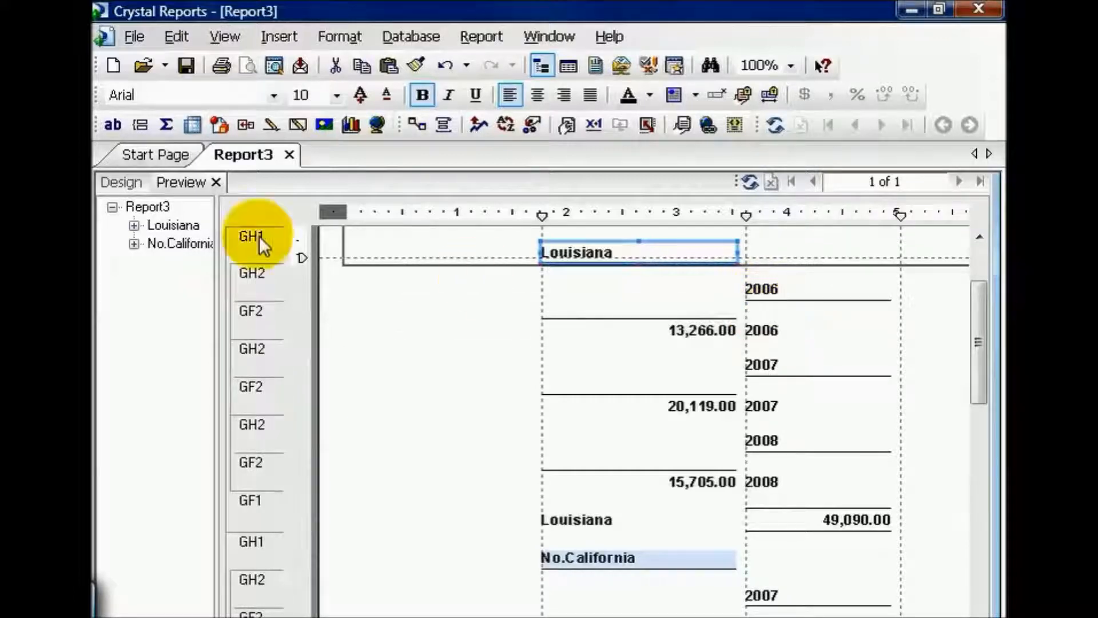
click(133, 225)
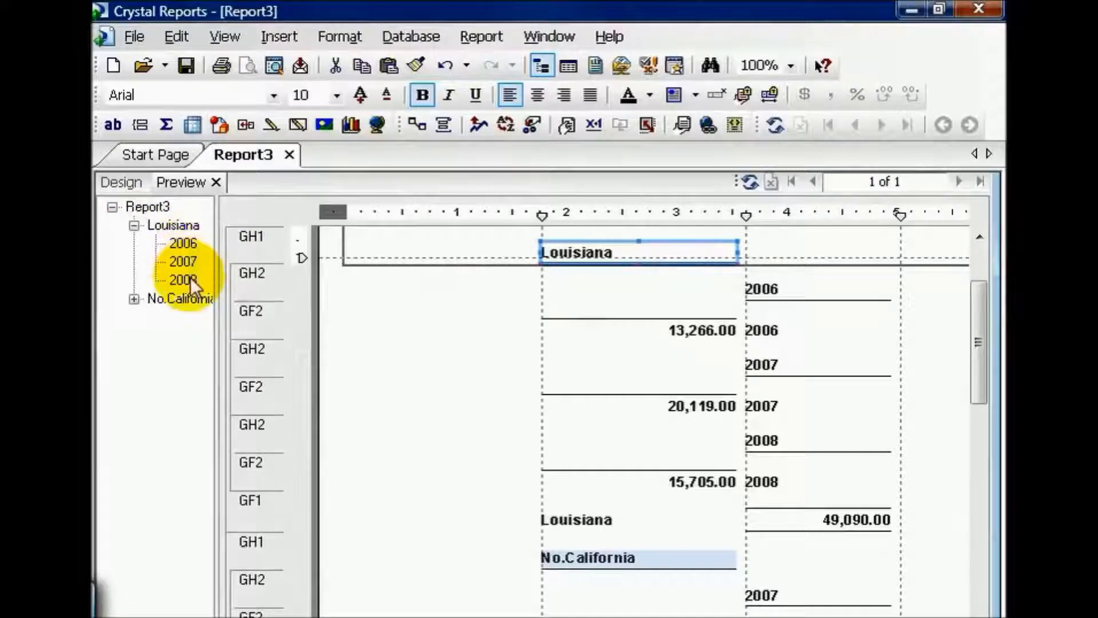
click(133, 298)
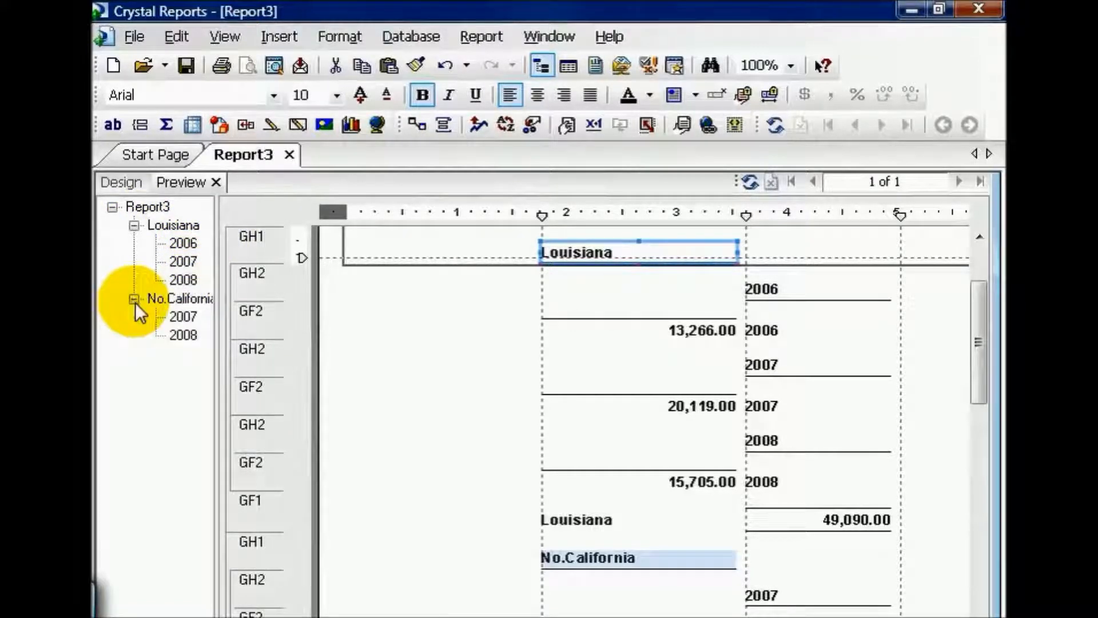